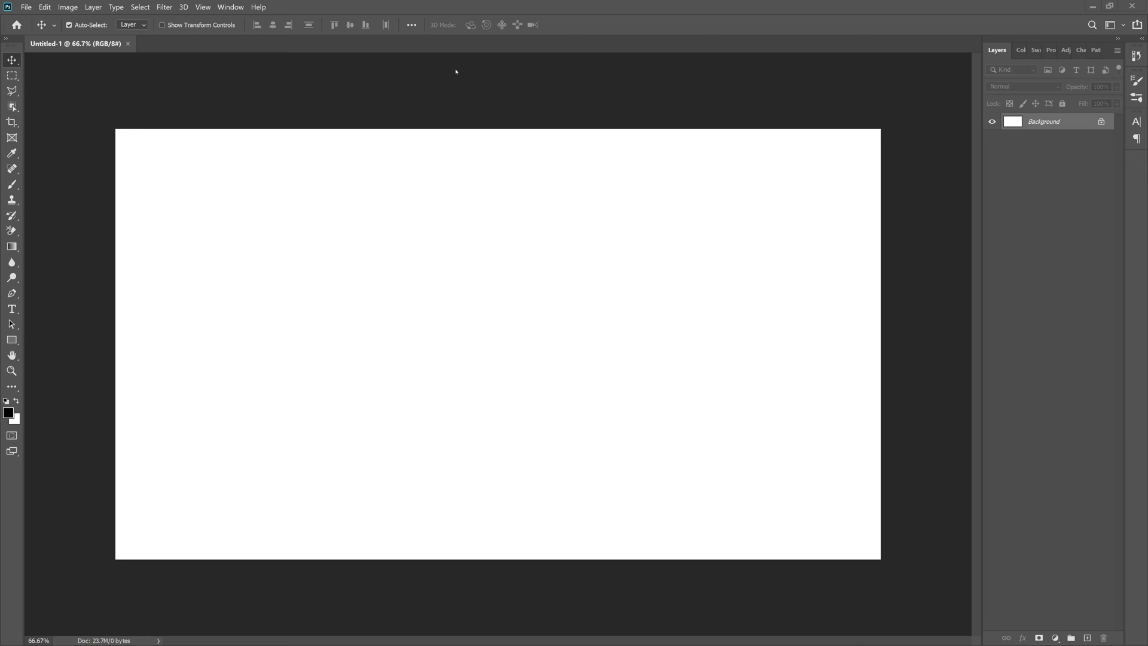
- Create a New Guide Layout of 3 columns with a 0 gutter
click(209, 7)
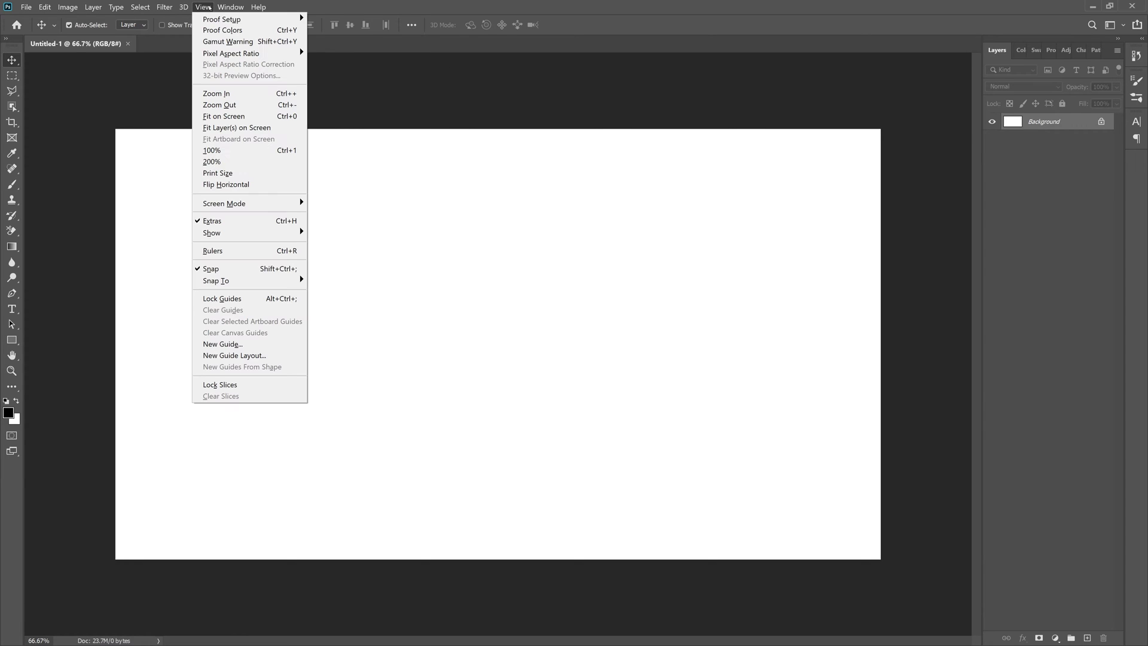
click(239, 355)
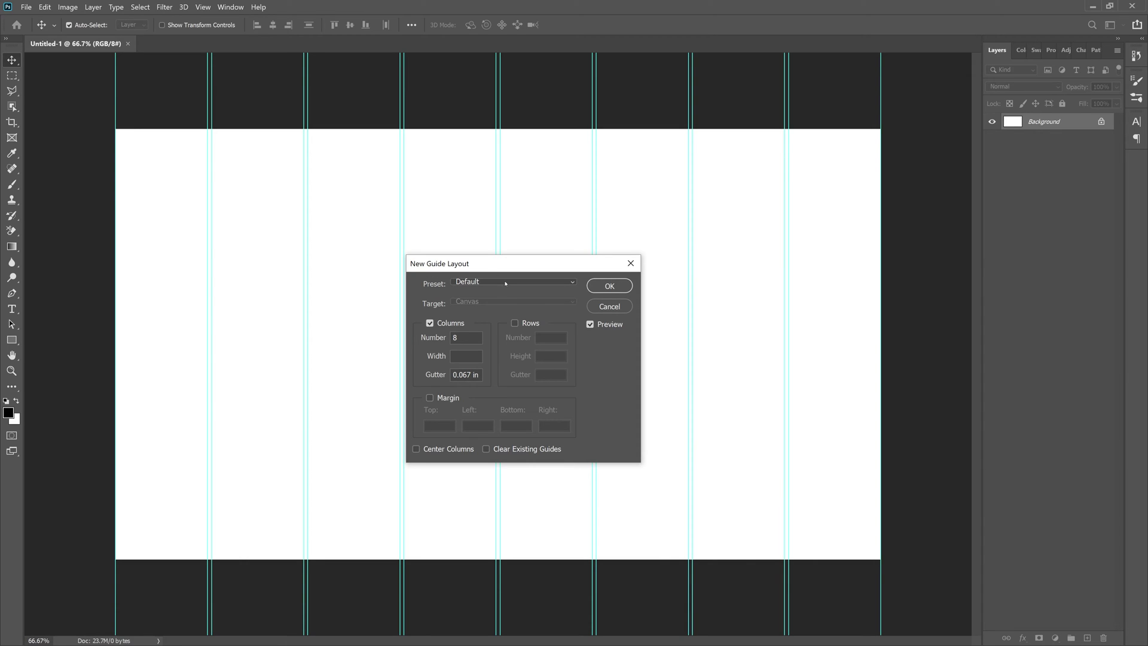
click(505, 282)
click(529, 292)
text(3)
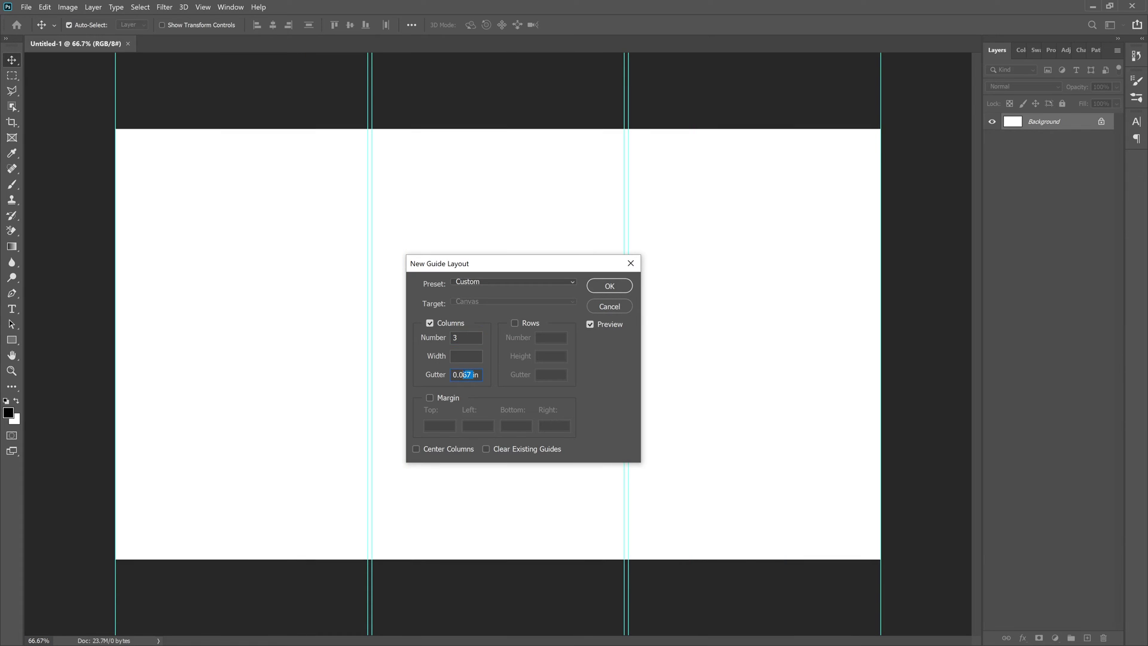
text(0)
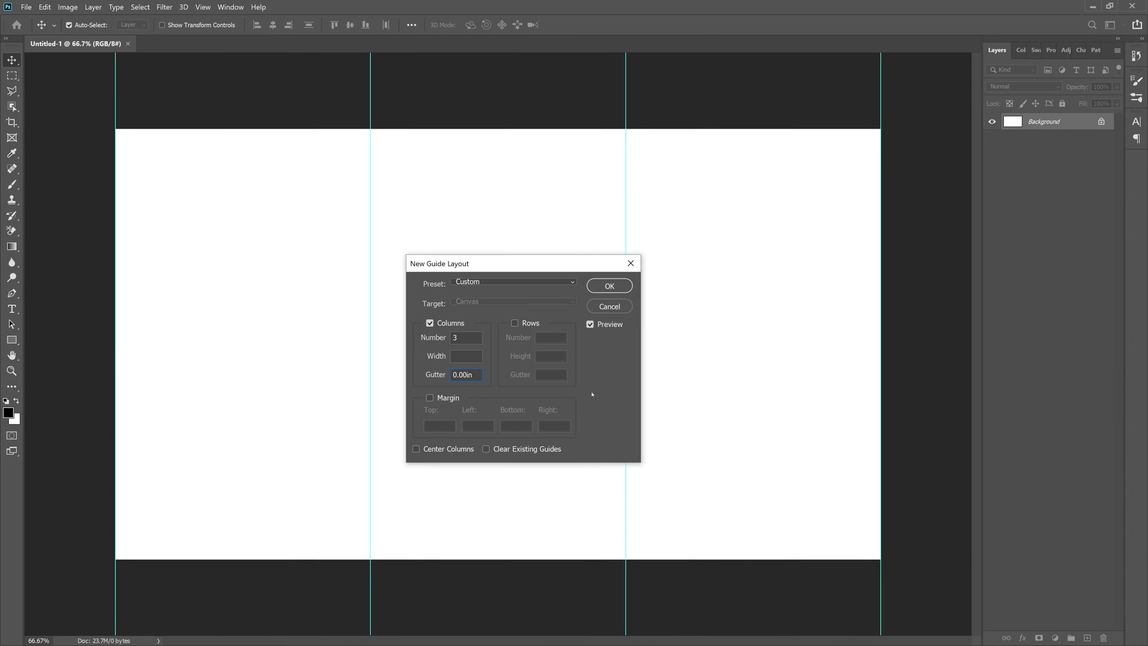
click(609, 285)
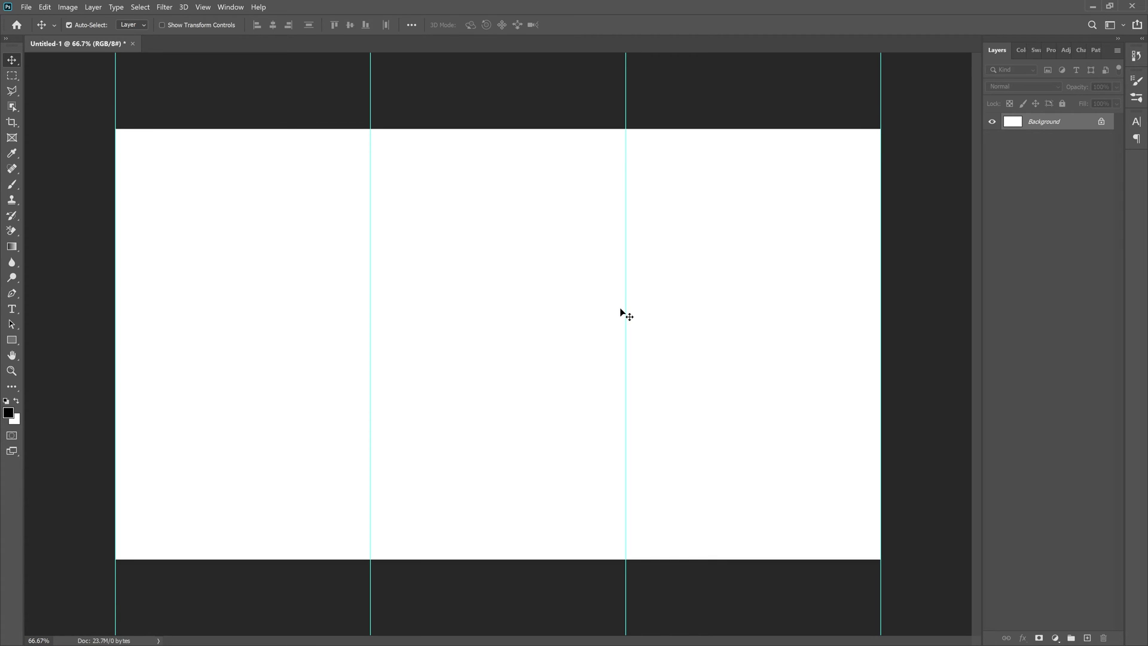
- Draw an orange, stroke-free 1175 × 2051 px rectangle in the left column
click(11, 341)
click(135, 25)
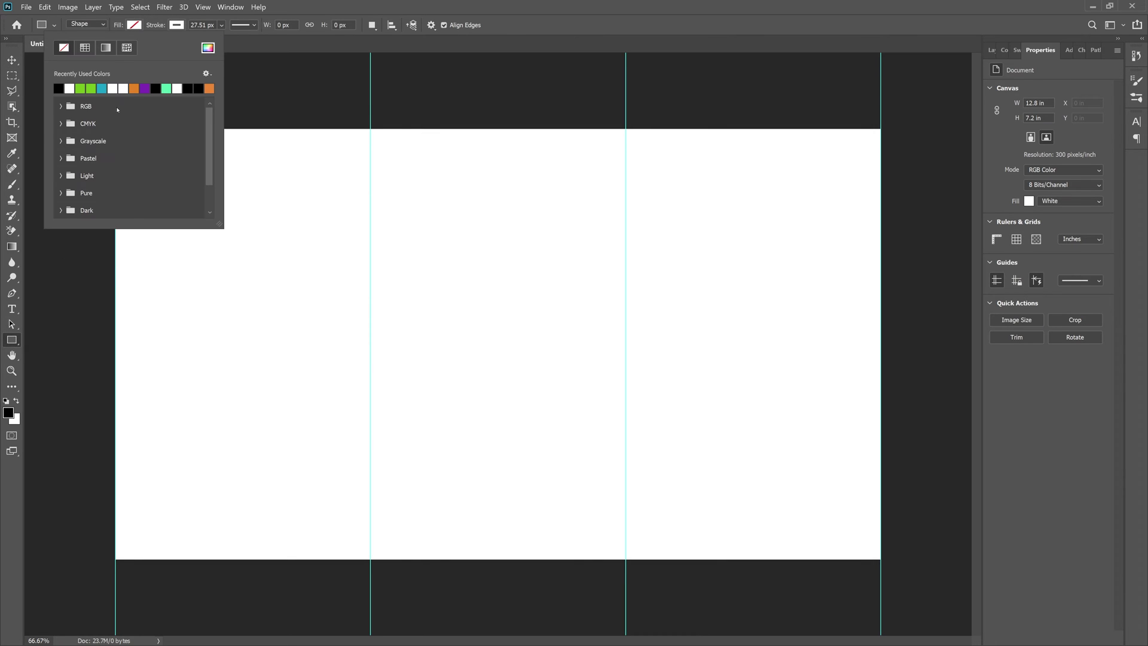
click(504, 17)
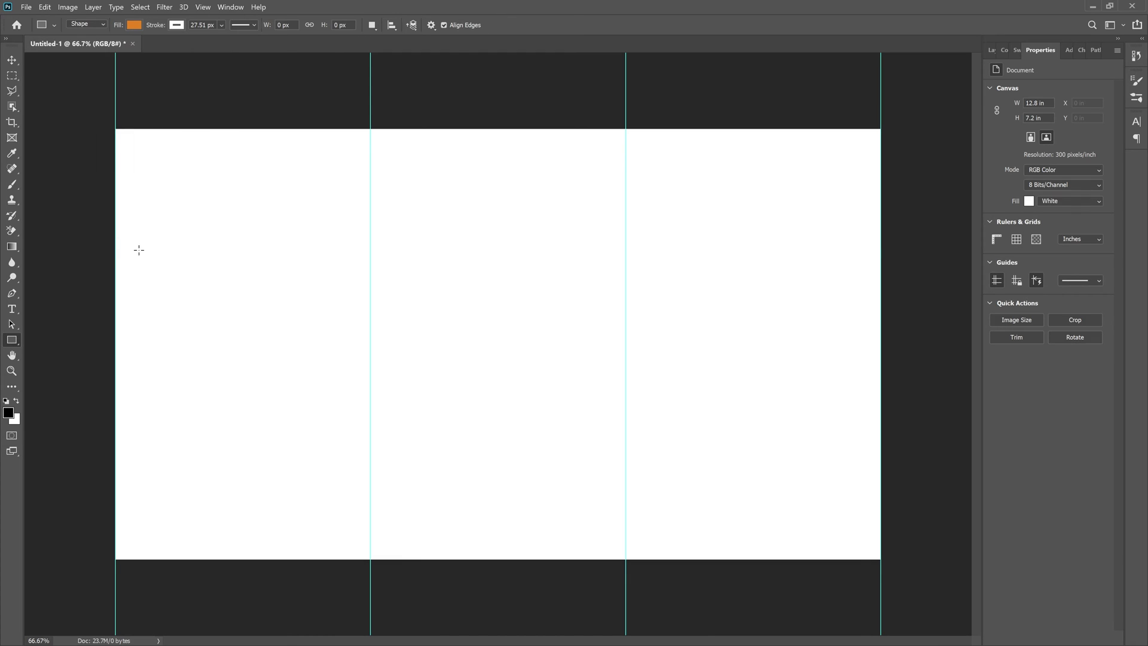
drag(136, 151, 369, 558)
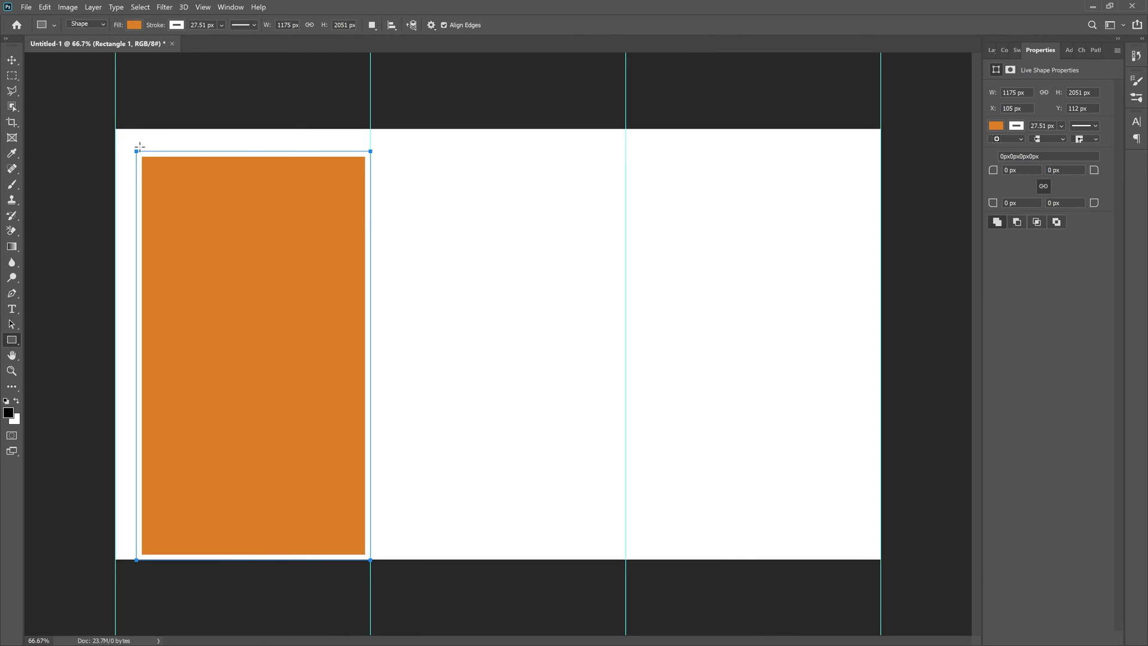
click(173, 27)
click(106, 48)
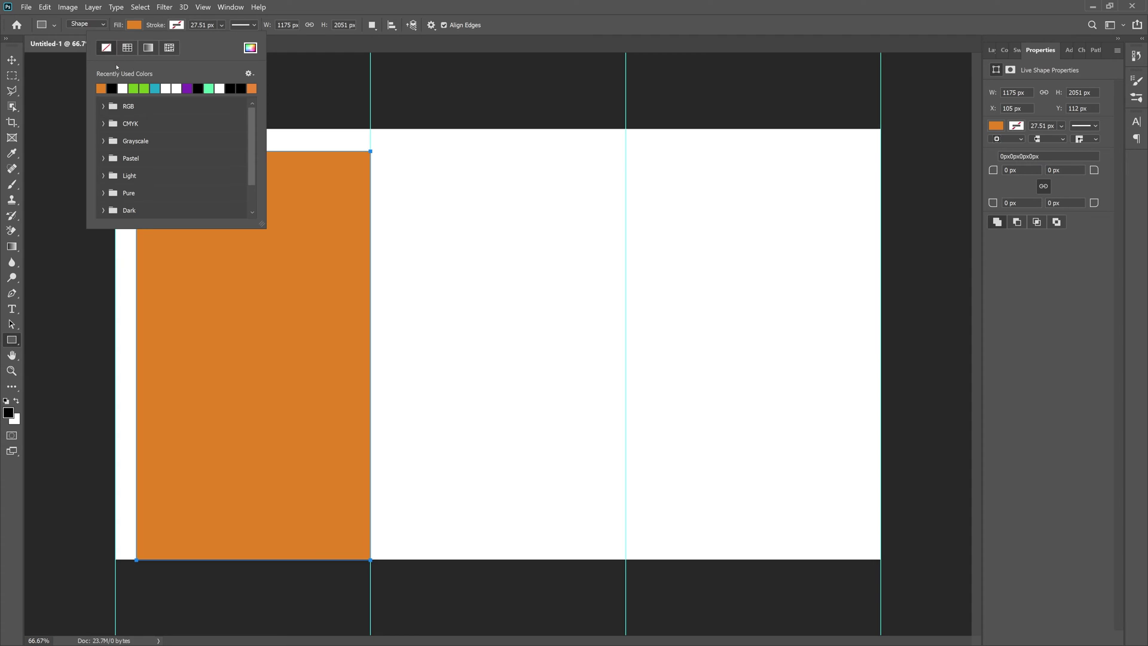
click(69, 101)
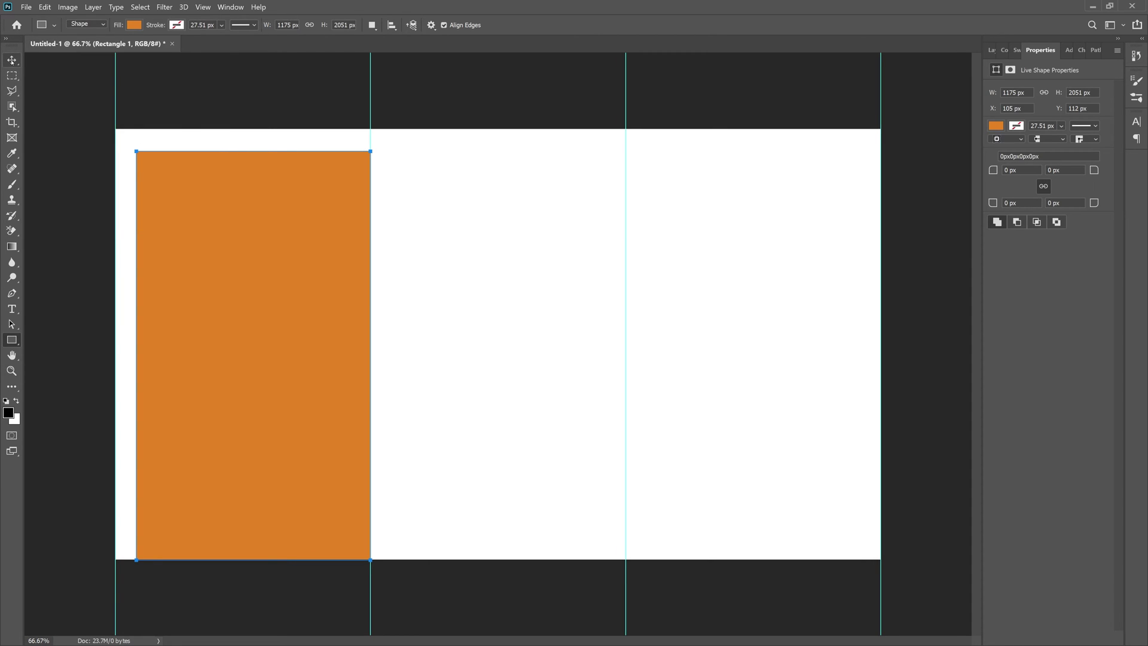
click(12, 60)
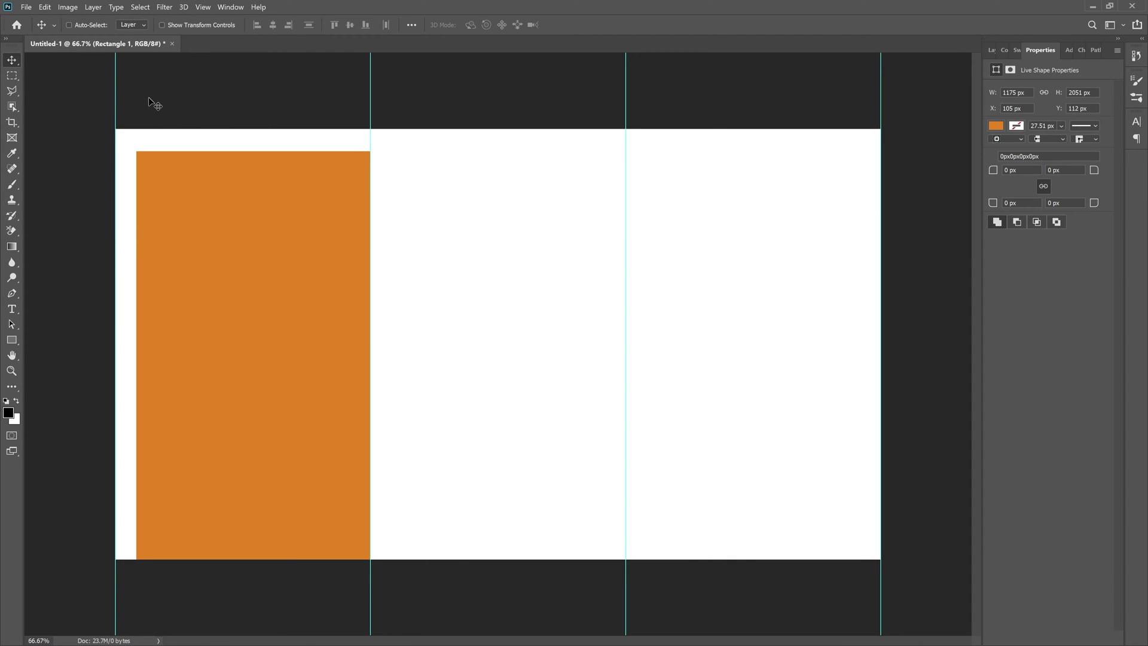
- Transform the orange rectangle to 1280 × 2234.33 px at X 0, snapping it to the column edges
key(ctrl+t)
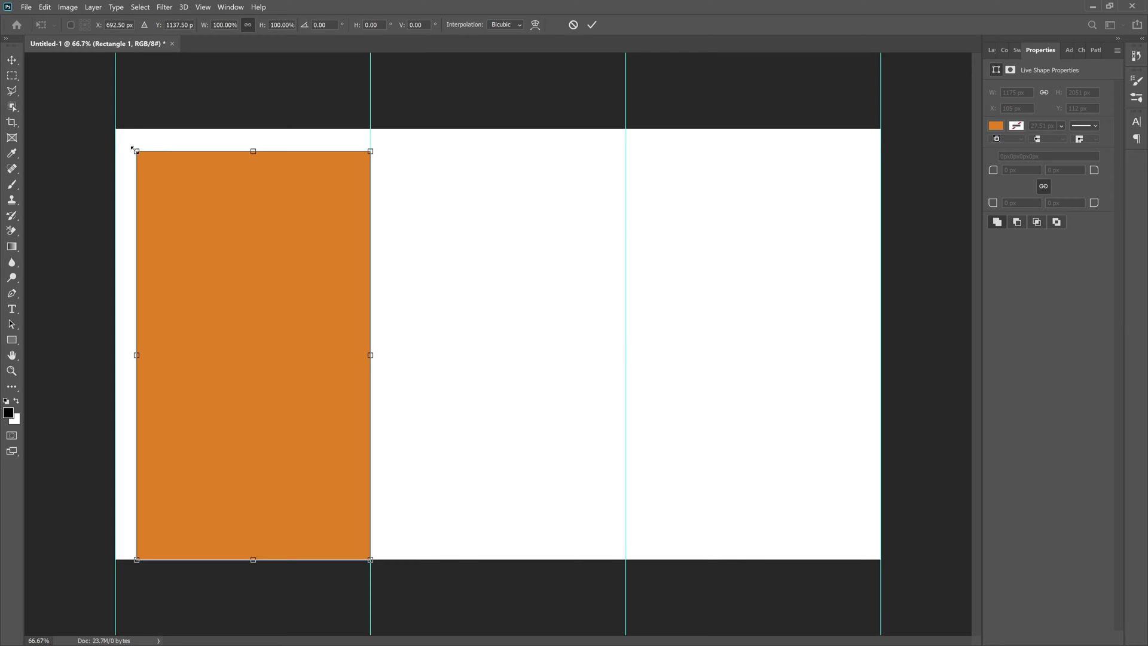
drag(135, 151, 100, 123)
key(Down)
key(Down)
key(Down)
key(Down)
key(Down)
key(Down)
key(Down)
key(Down)
key(Down)
key(Down)
key(Down)
key(Down)
key(Down)
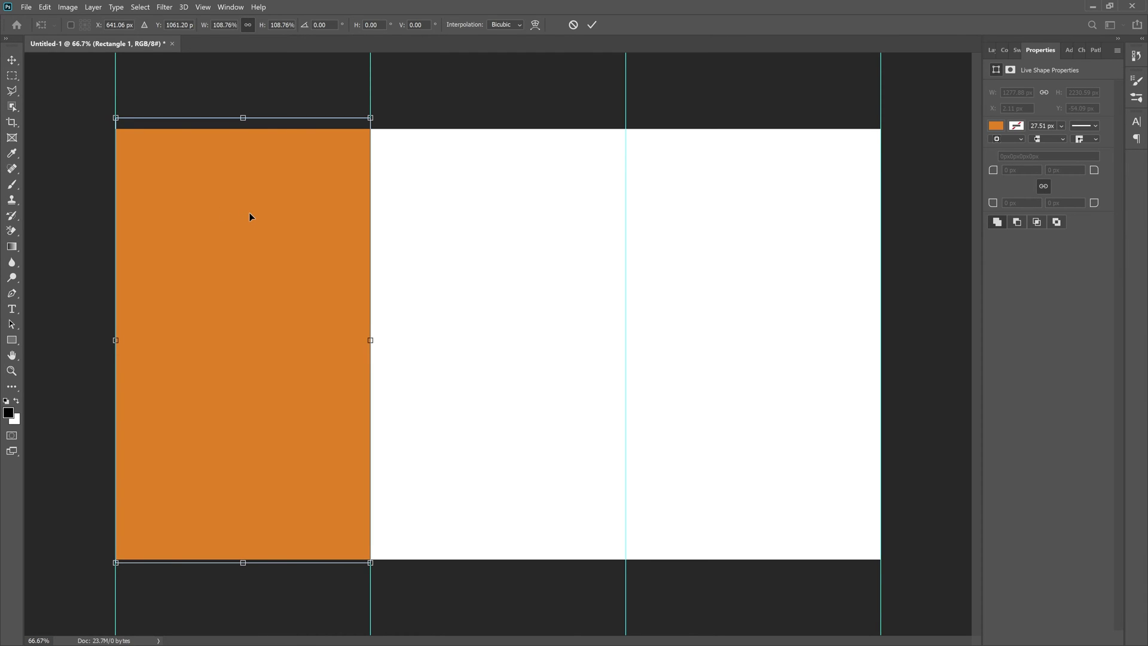
drag(250, 219, 250, 220)
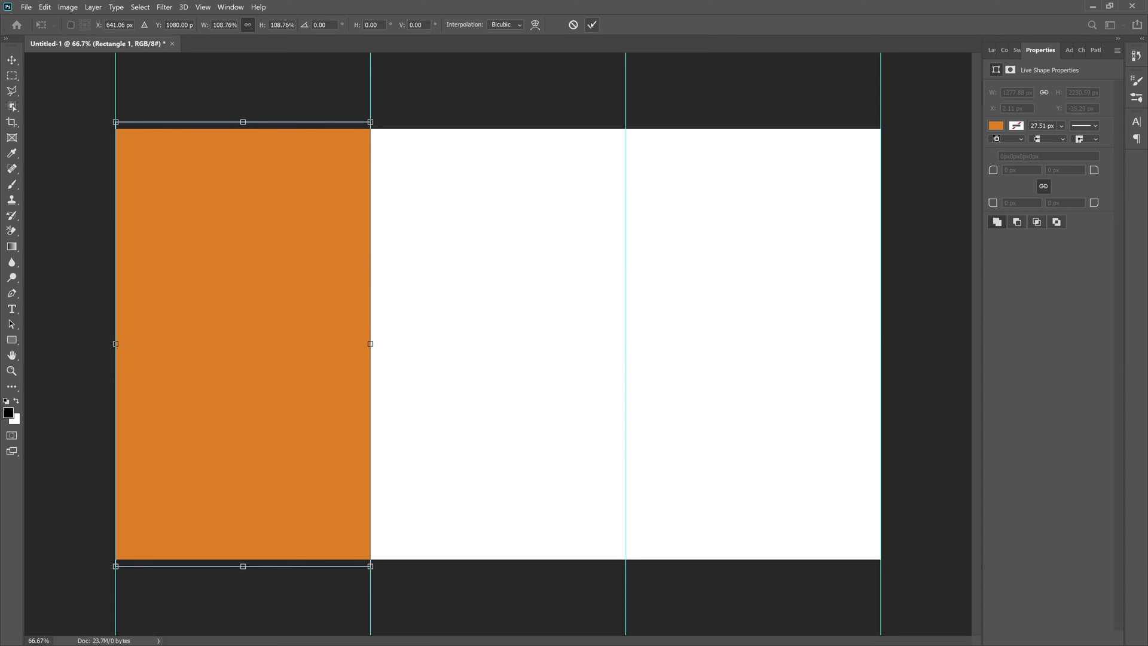
click(592, 25)
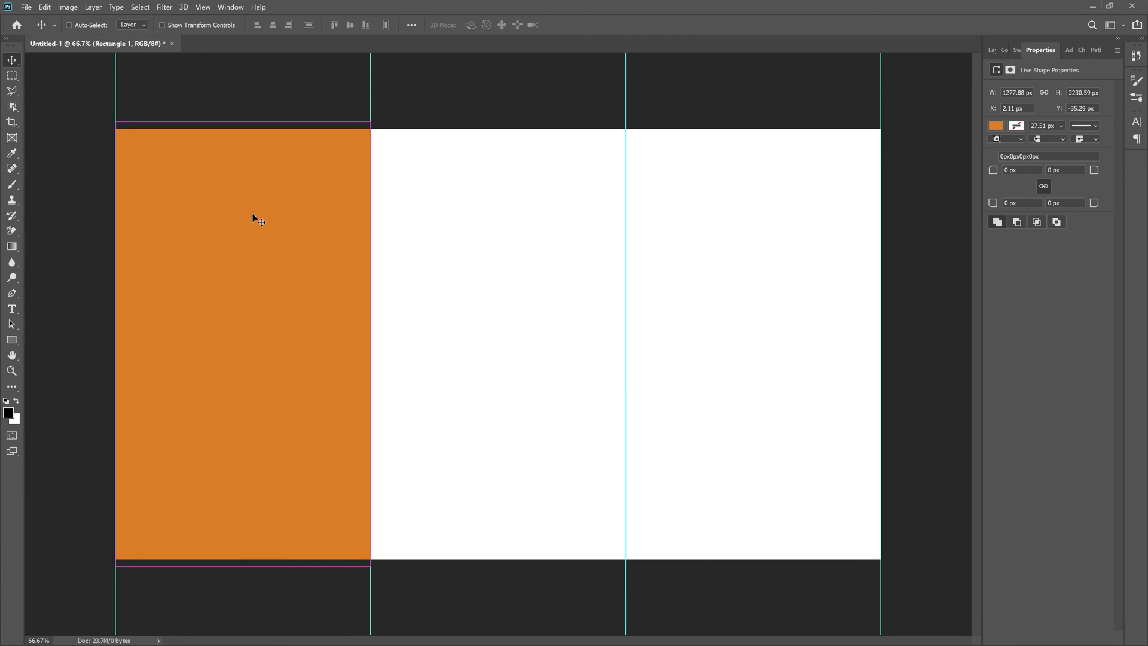
key(ctrl+t)
drag(126, 344, 123, 343)
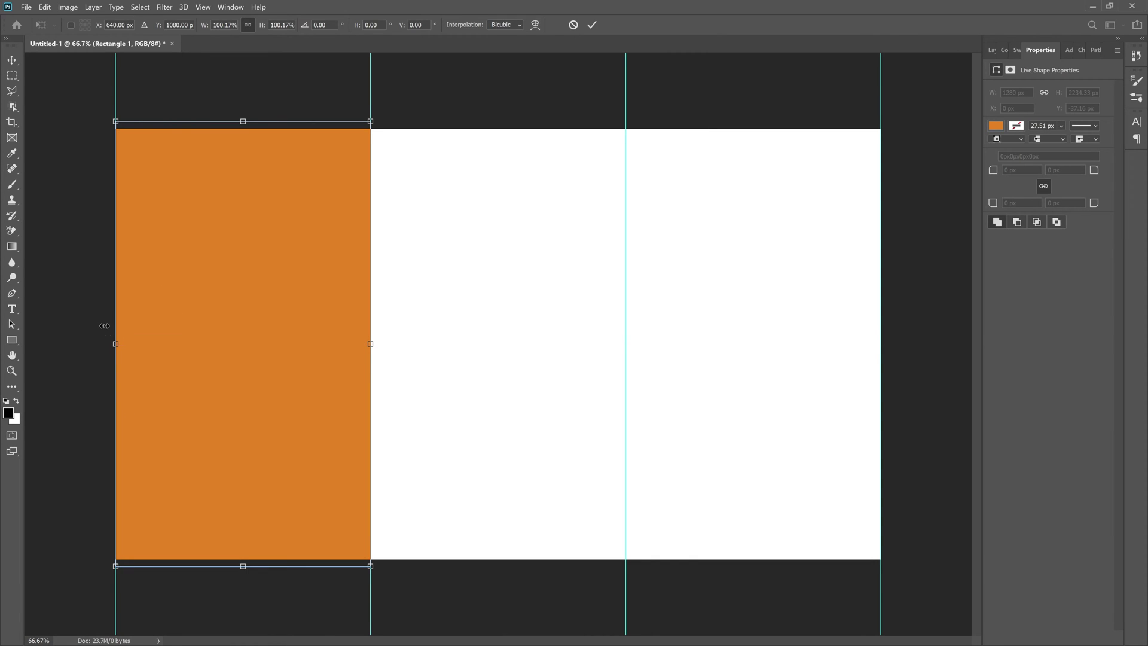
click(592, 24)
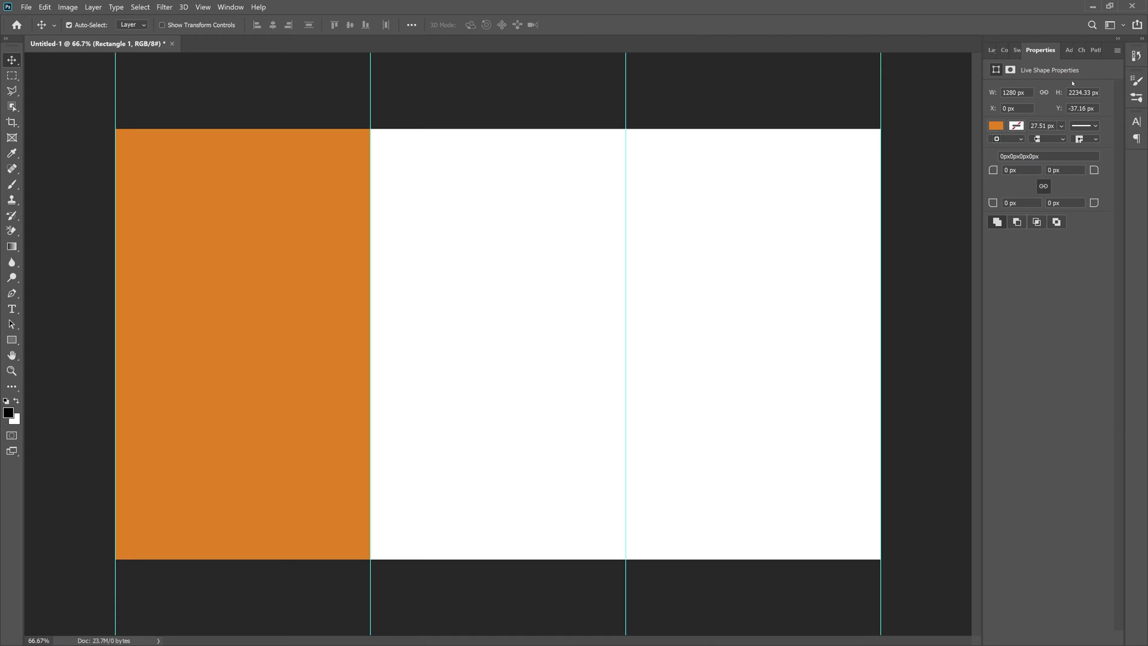
- Duplicate Rectangle 1, recolour the copy magenta and move it into the middle column
click(991, 49)
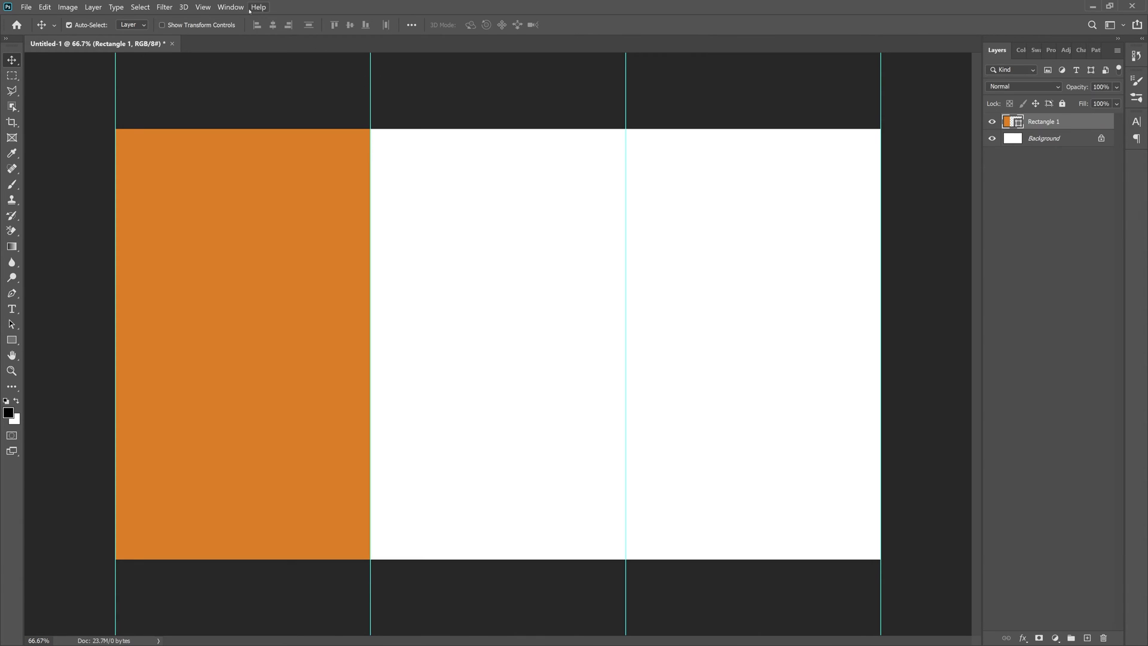
click(230, 7)
click(1086, 154)
drag(1035, 123, 1086, 637)
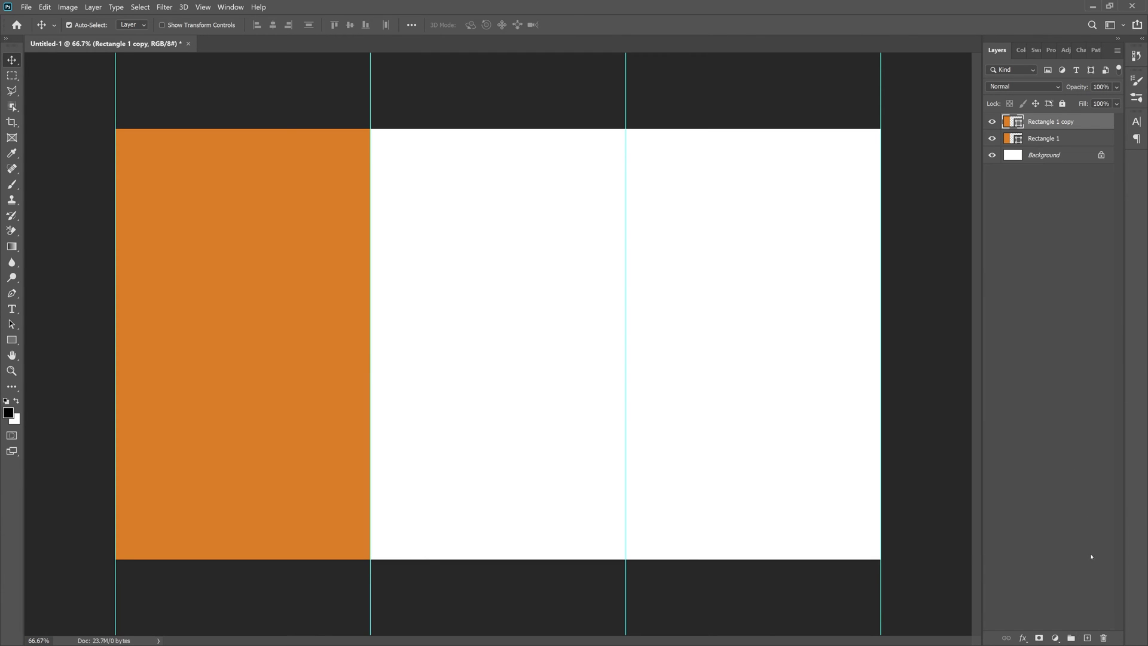
double_click(1018, 123)
drag(696, 291, 700, 266)
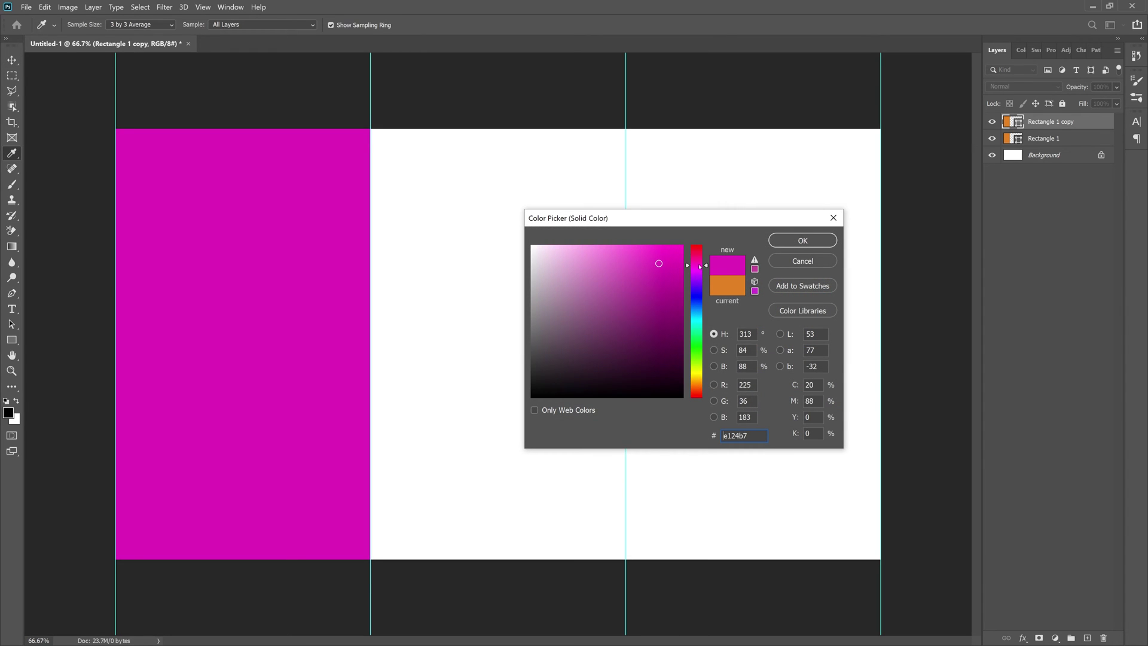
click(802, 241)
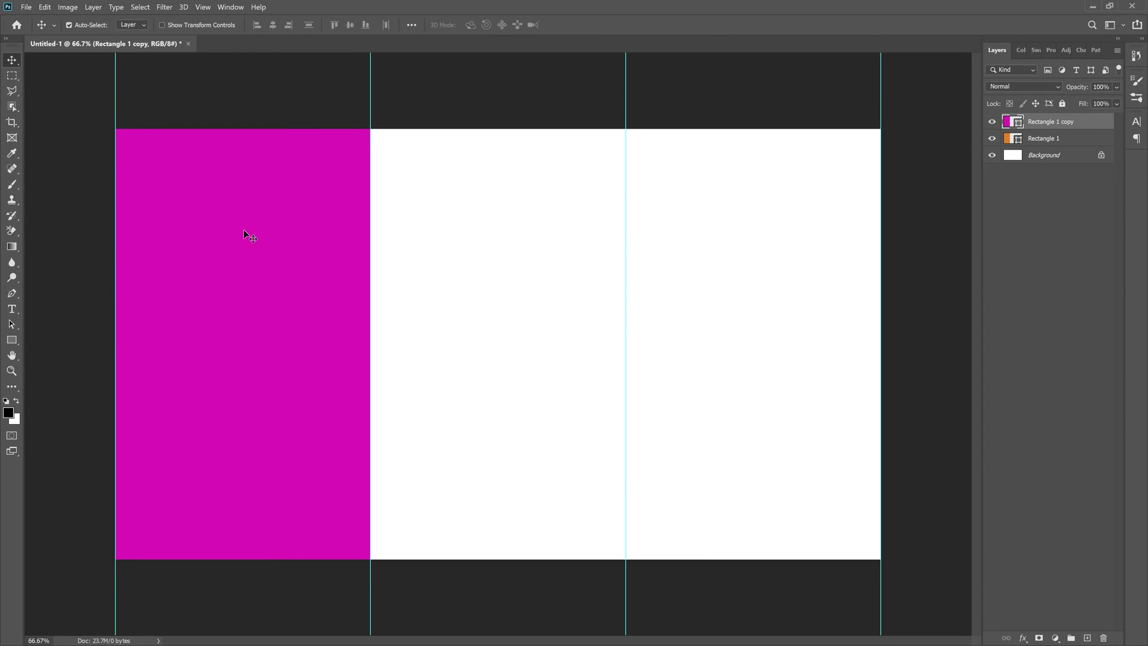
drag(243, 231, 499, 242)
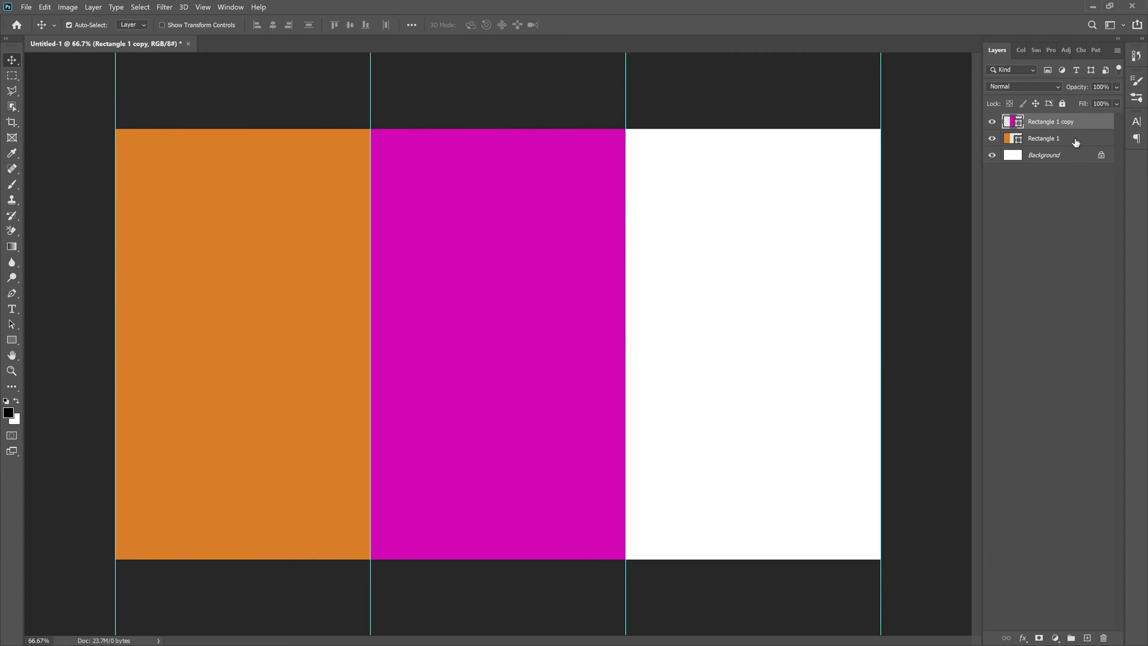
- Duplicate Rectangle 1 again and move the orange copy into the right column
drag(1062, 141, 1086, 637)
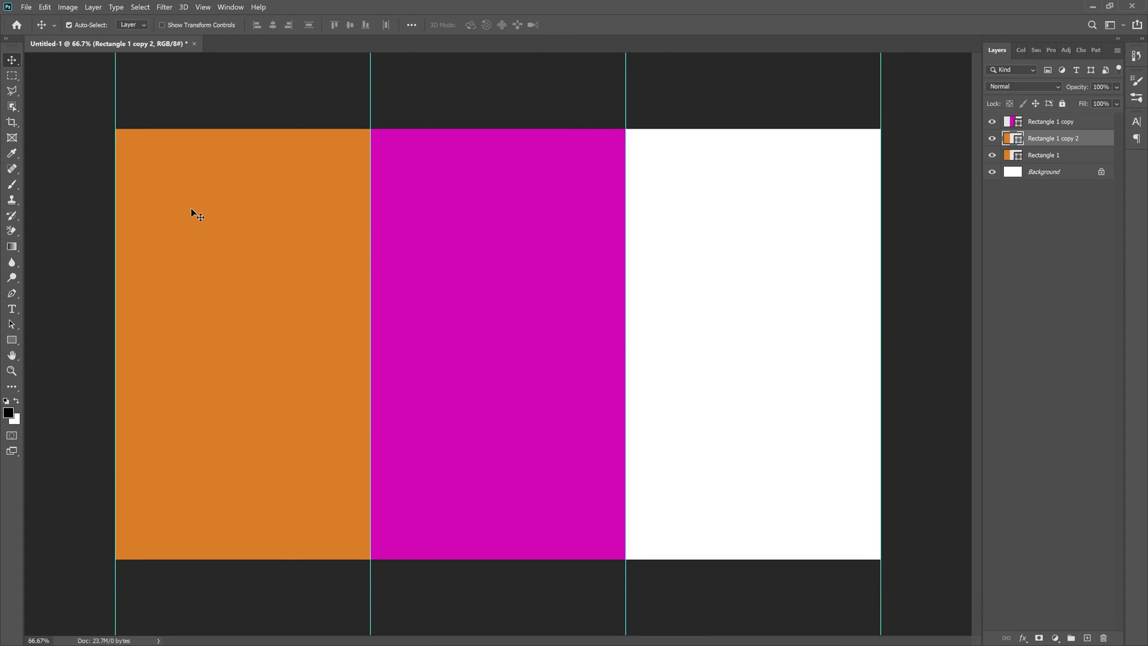
drag(192, 208, 709, 226)
click(945, 230)
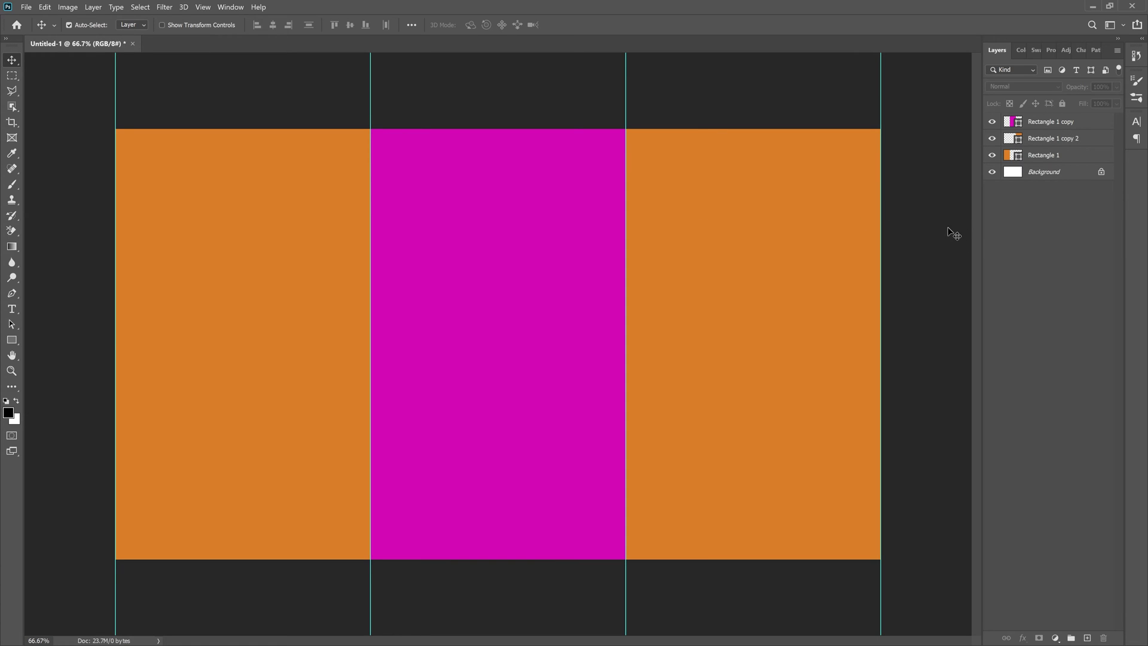
- Clear all guides from the canvas and select the Rectangle 1 layer
click(202, 6)
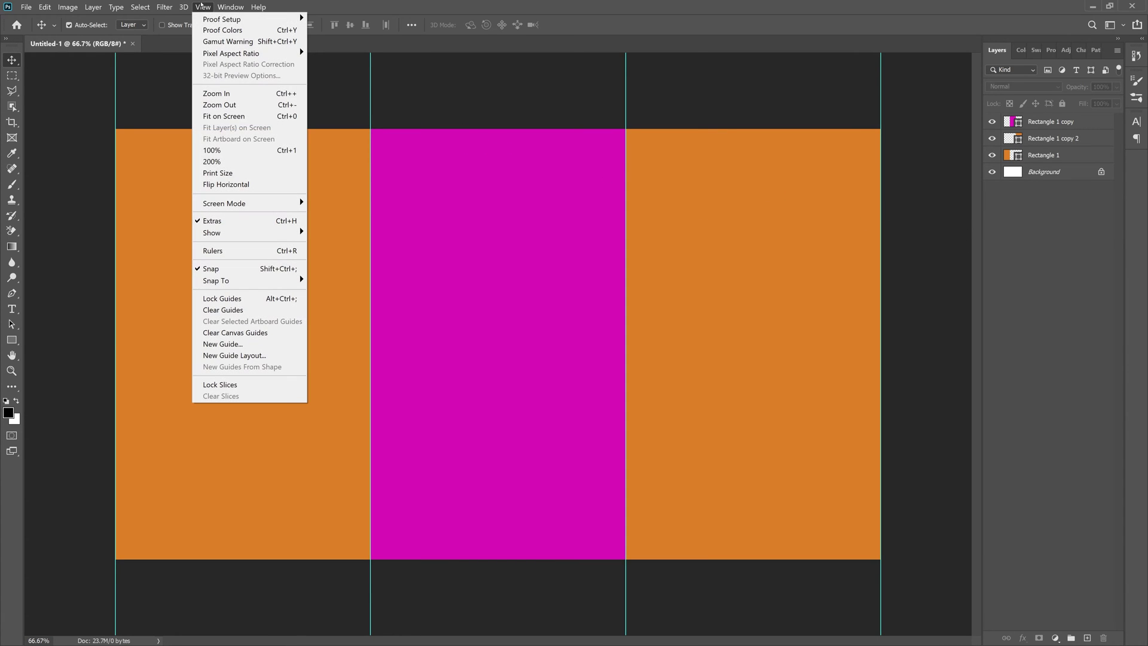
click(245, 310)
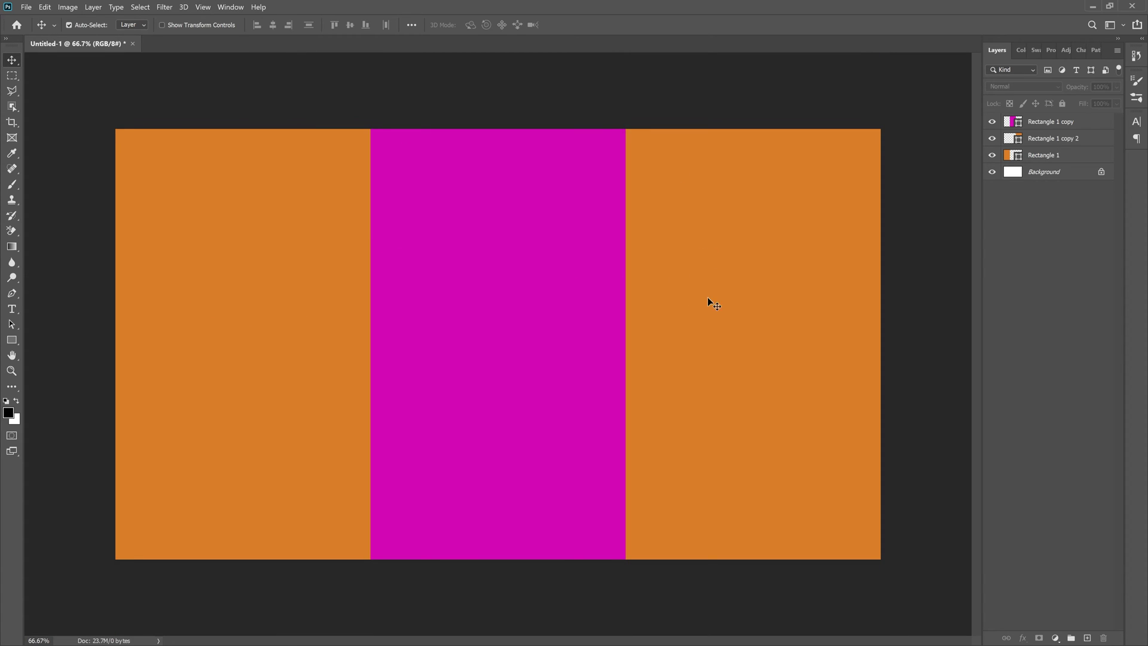
click(935, 291)
click(937, 251)
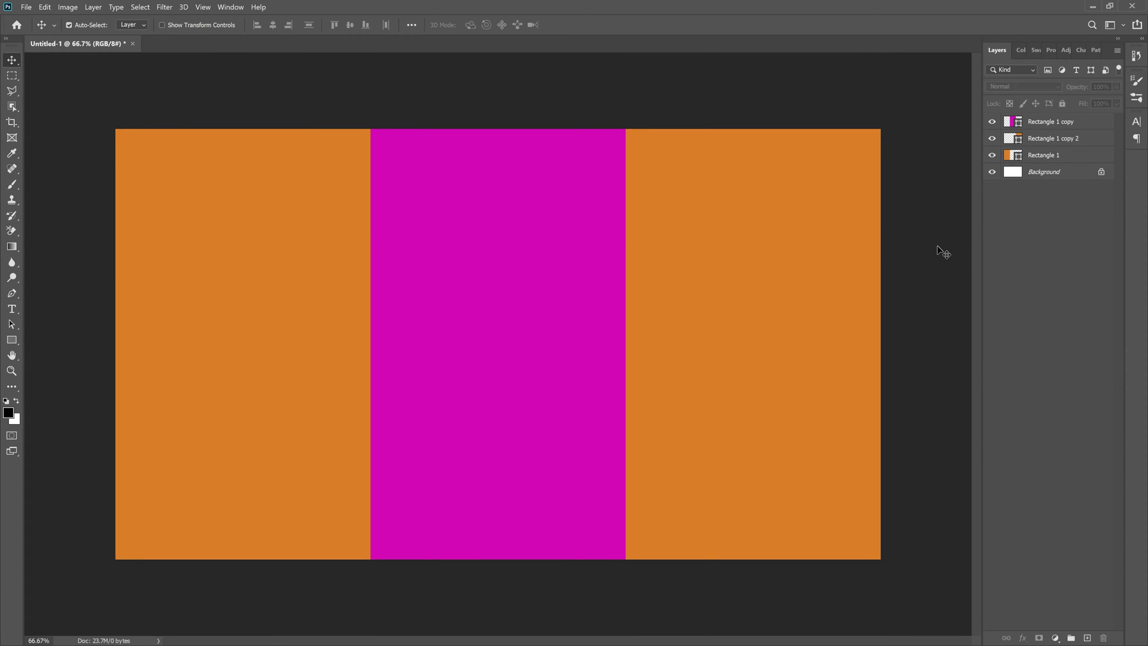
click(1034, 159)
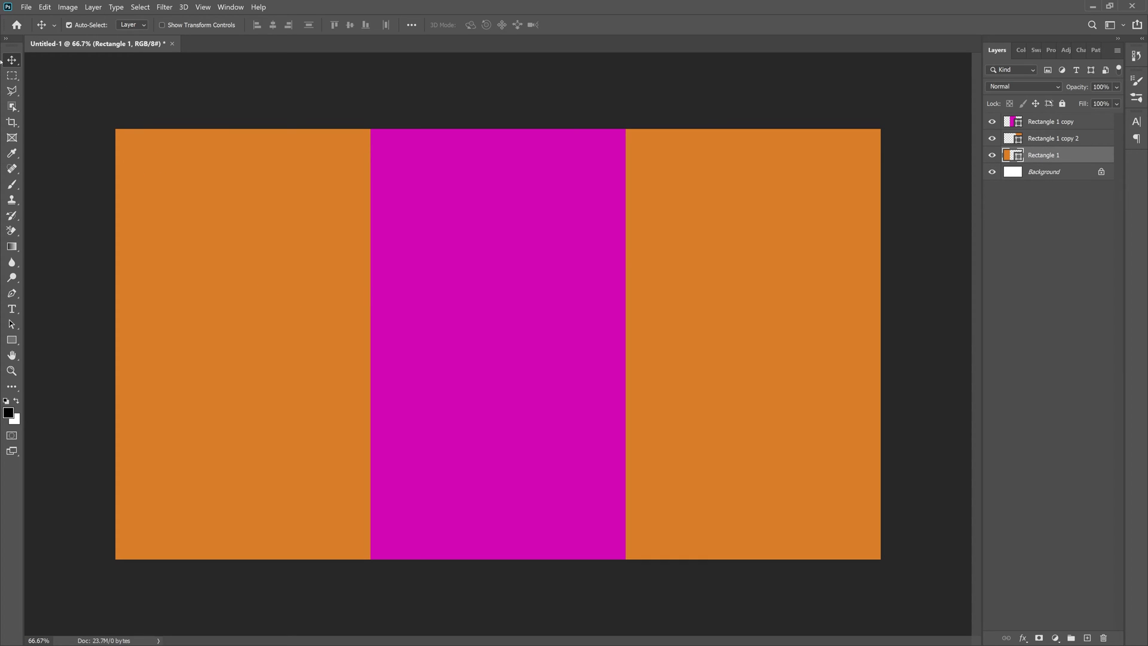
- Place the woman-in-red portrait over the left column and clip it to the orange rectangle
click(25, 8)
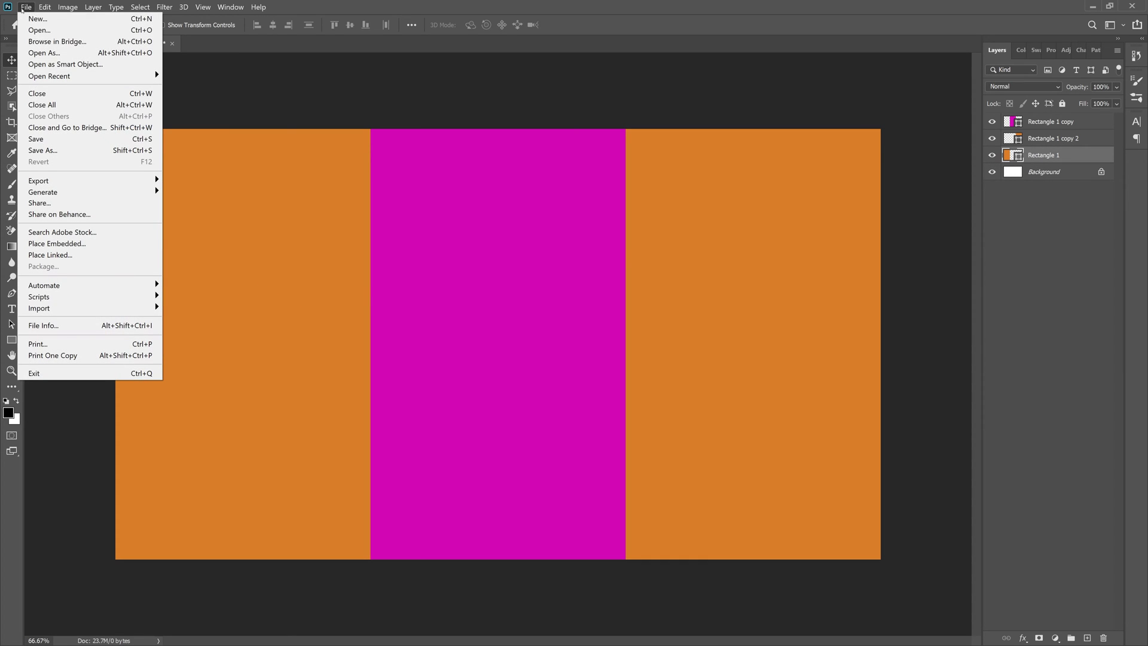
click(86, 244)
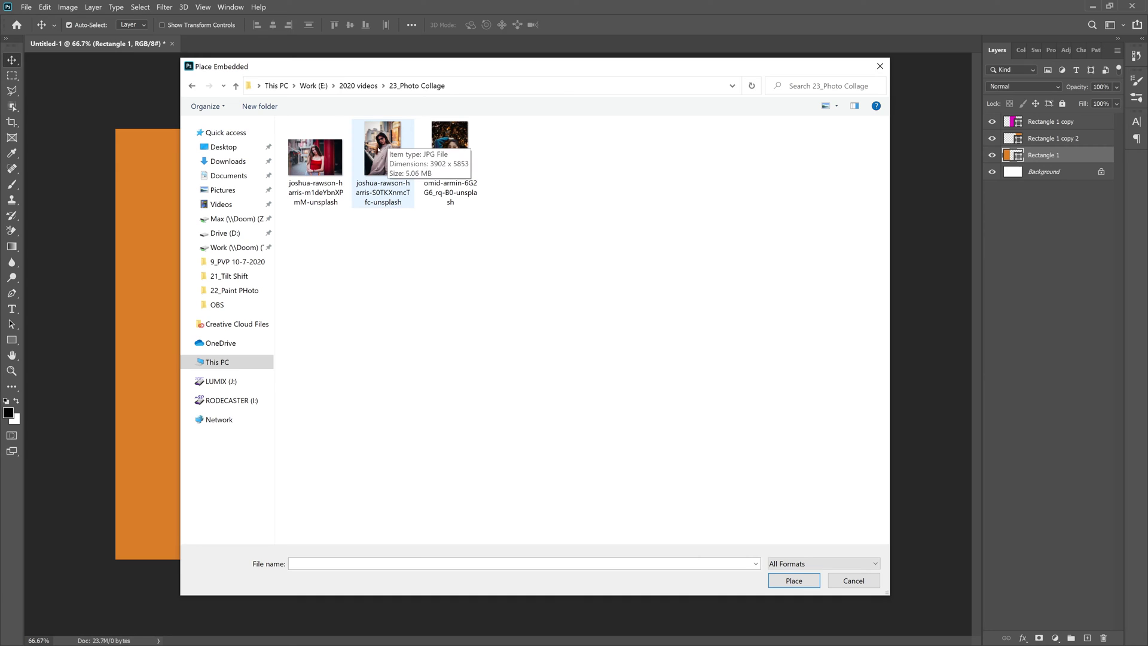
double_click(315, 157)
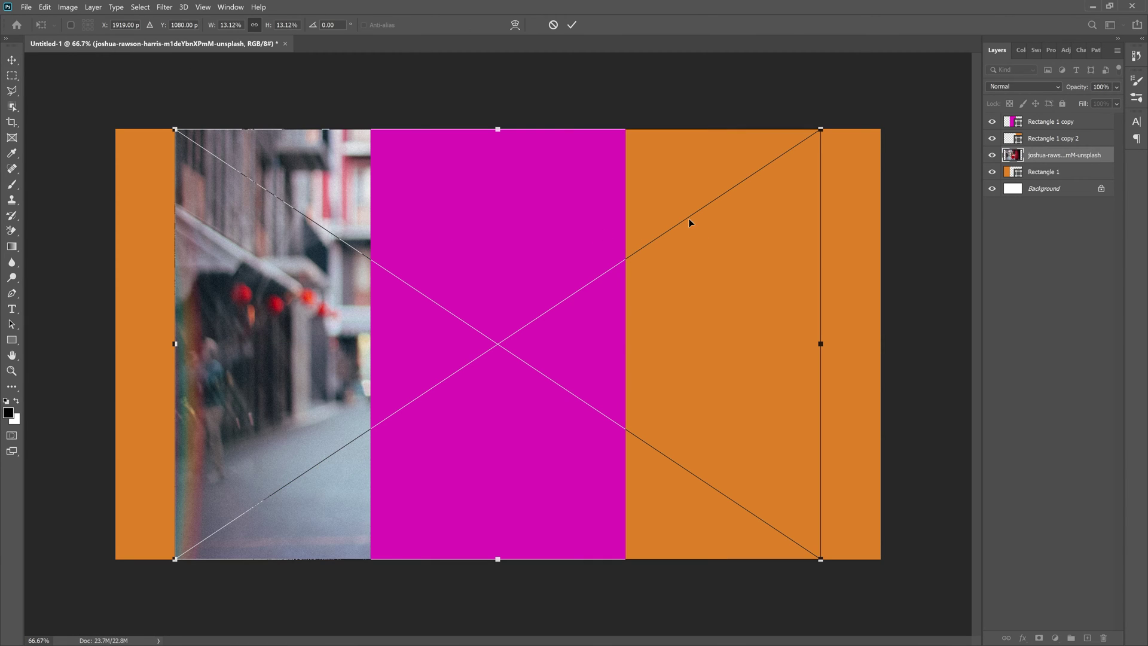
drag(689, 219, 431, 215)
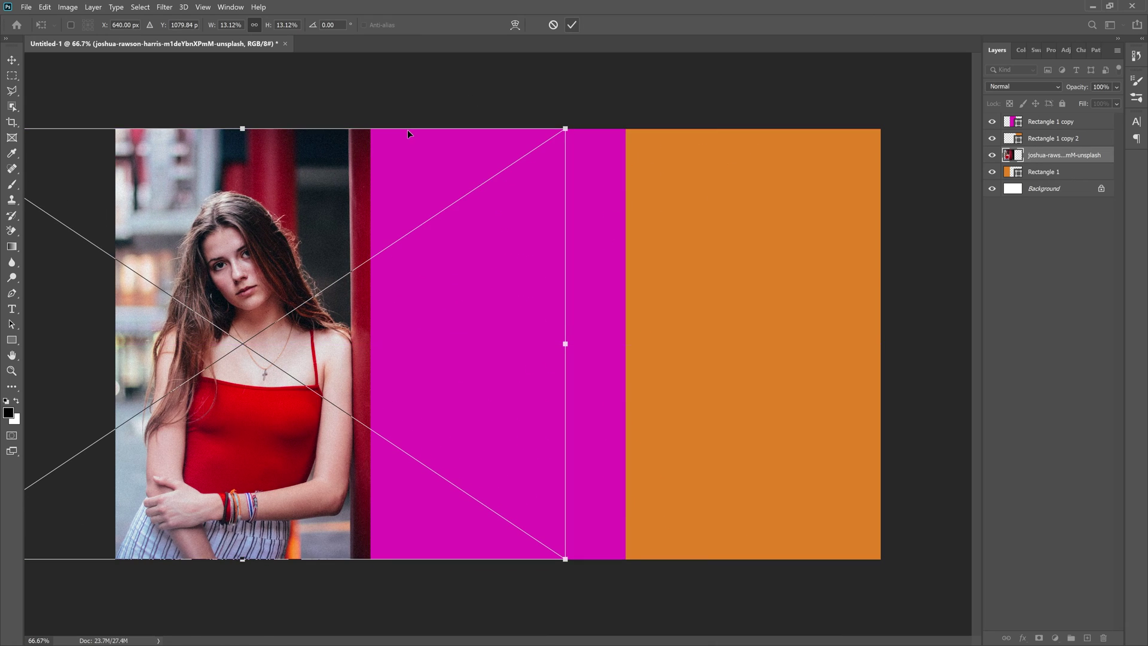
click(572, 24)
click(93, 7)
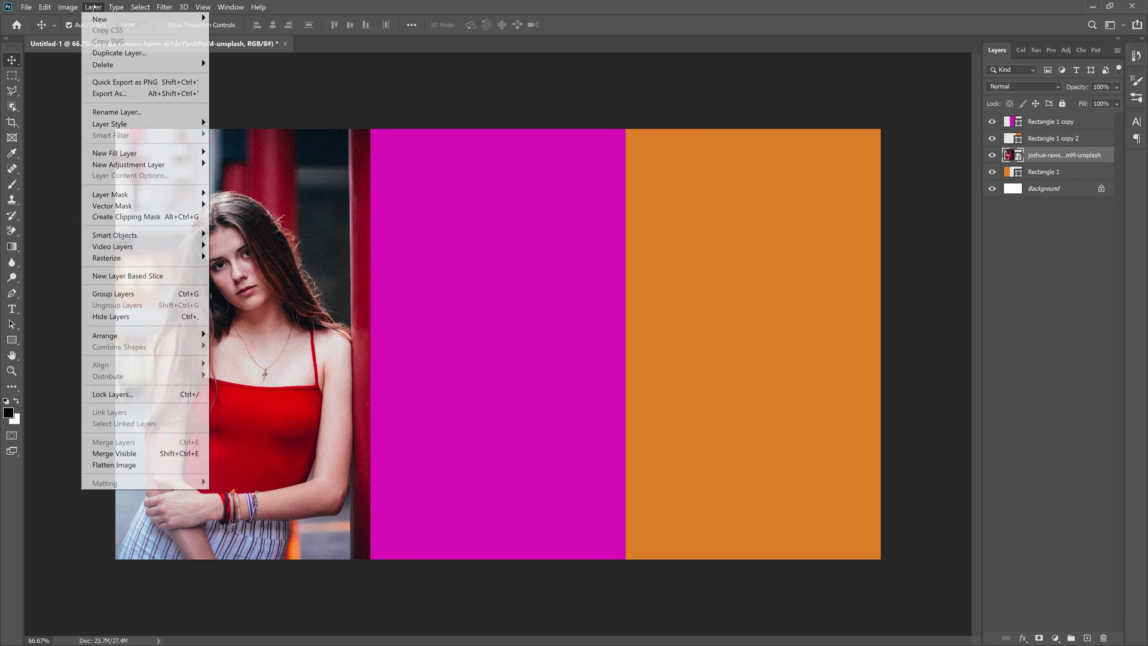
click(133, 217)
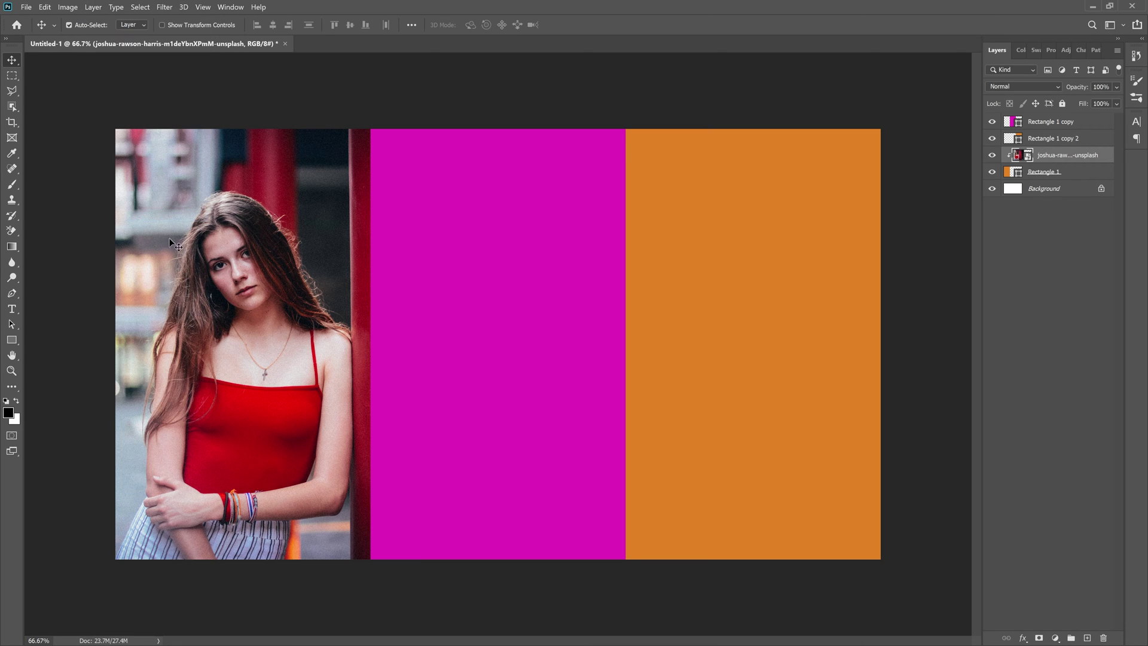
click(1048, 141)
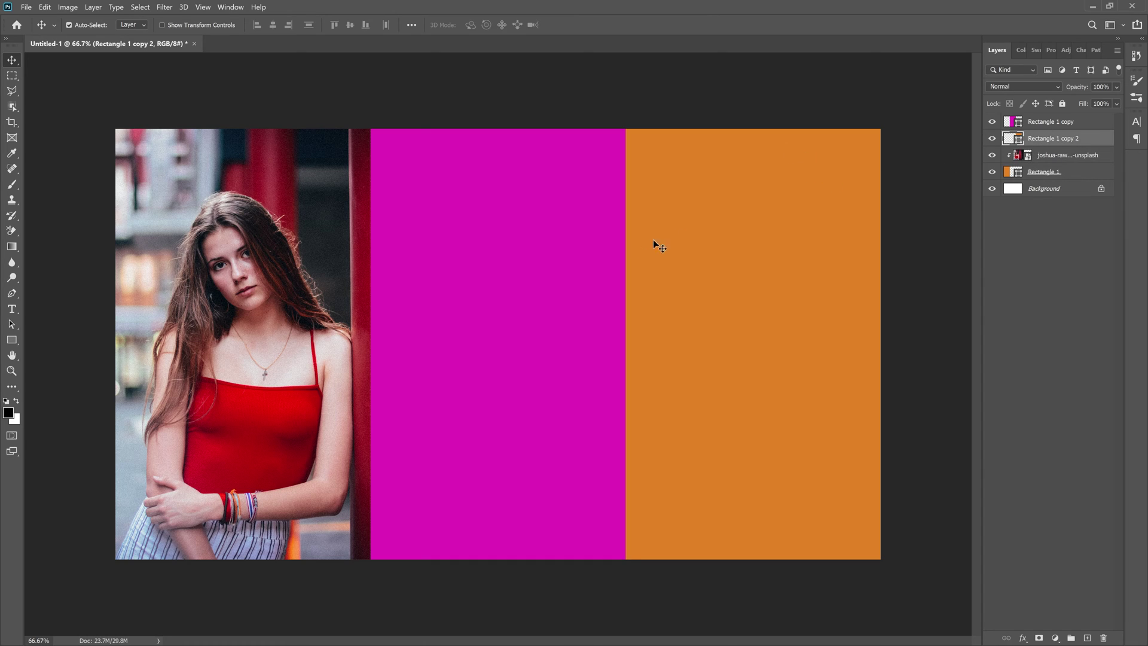
- Place the omid-armin blue-sweater portrait over the right column and clip it to that rectangle
click(26, 8)
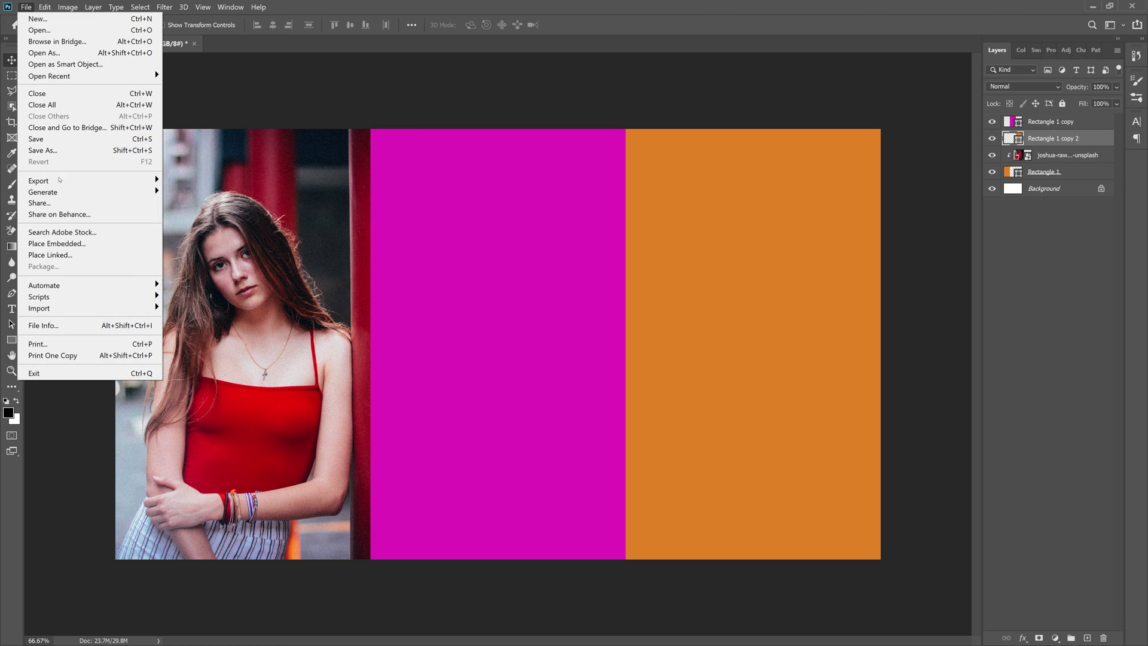
click(60, 243)
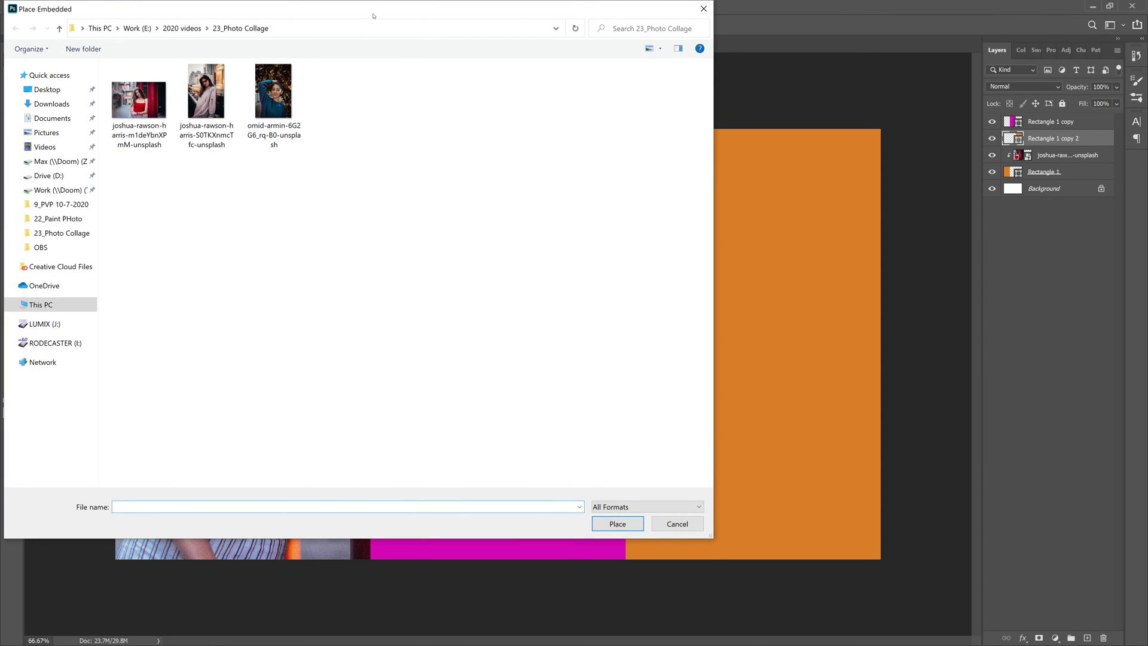
drag(376, 12, 605, 108)
double_click(503, 198)
drag(521, 291, 771, 297)
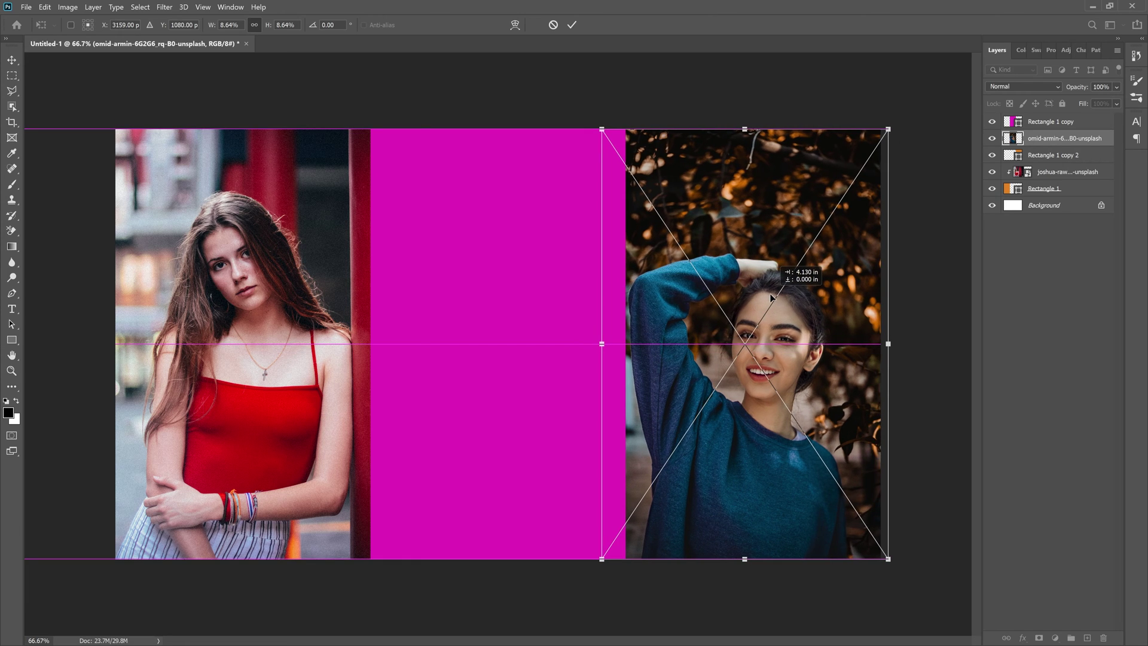
drag(771, 298, 771, 297)
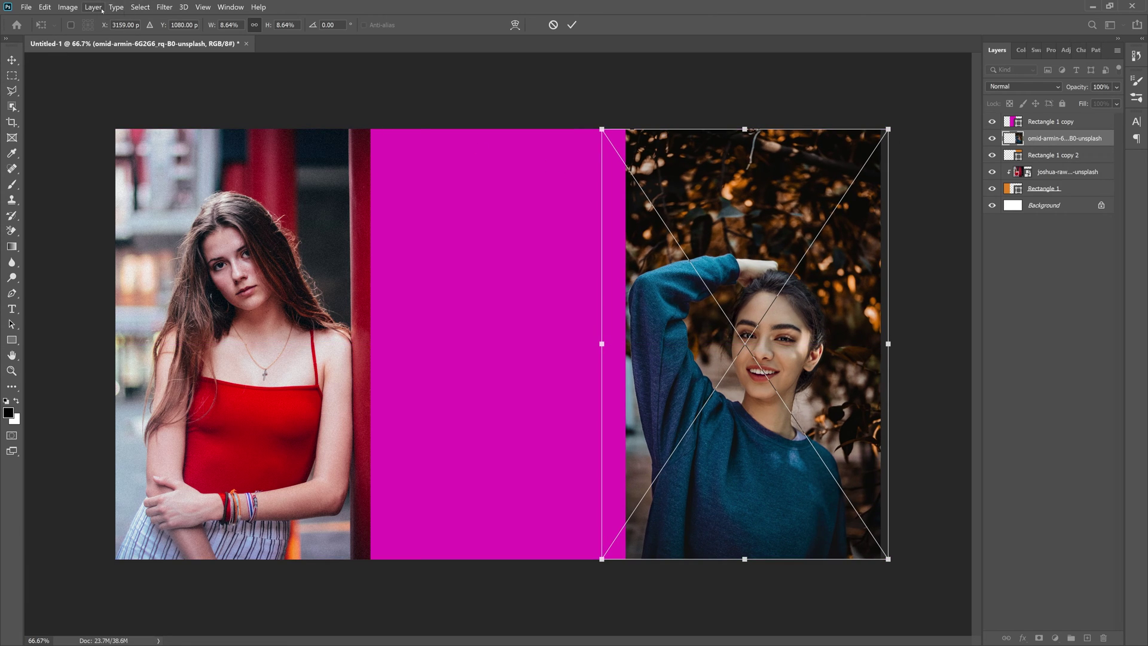
click(572, 24)
click(93, 6)
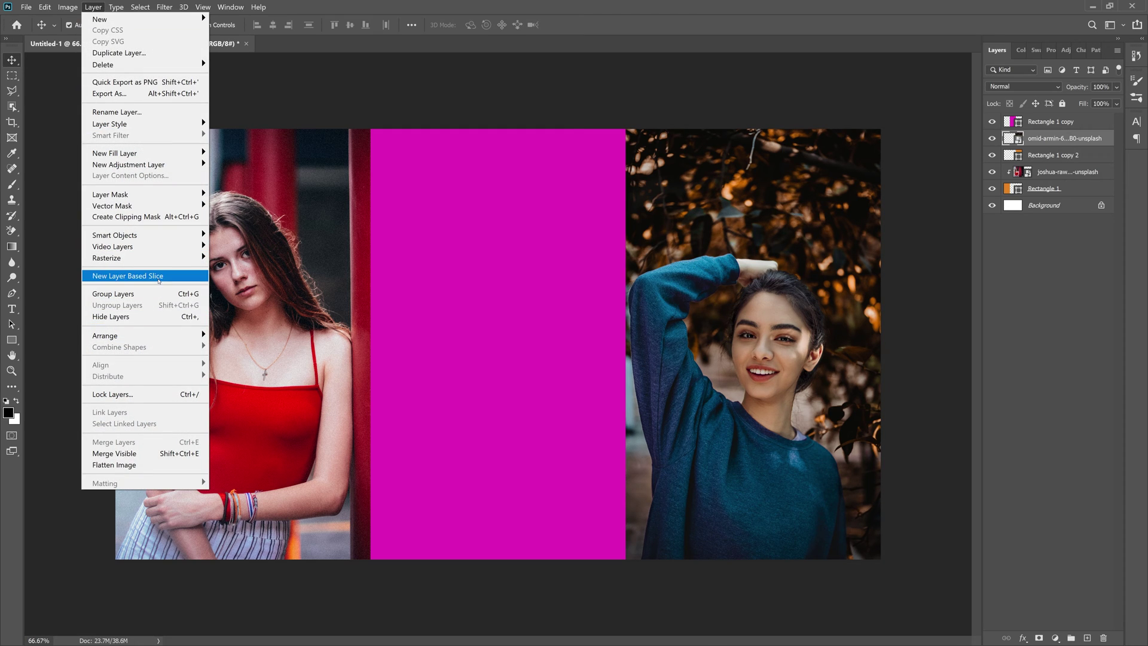
click(145, 216)
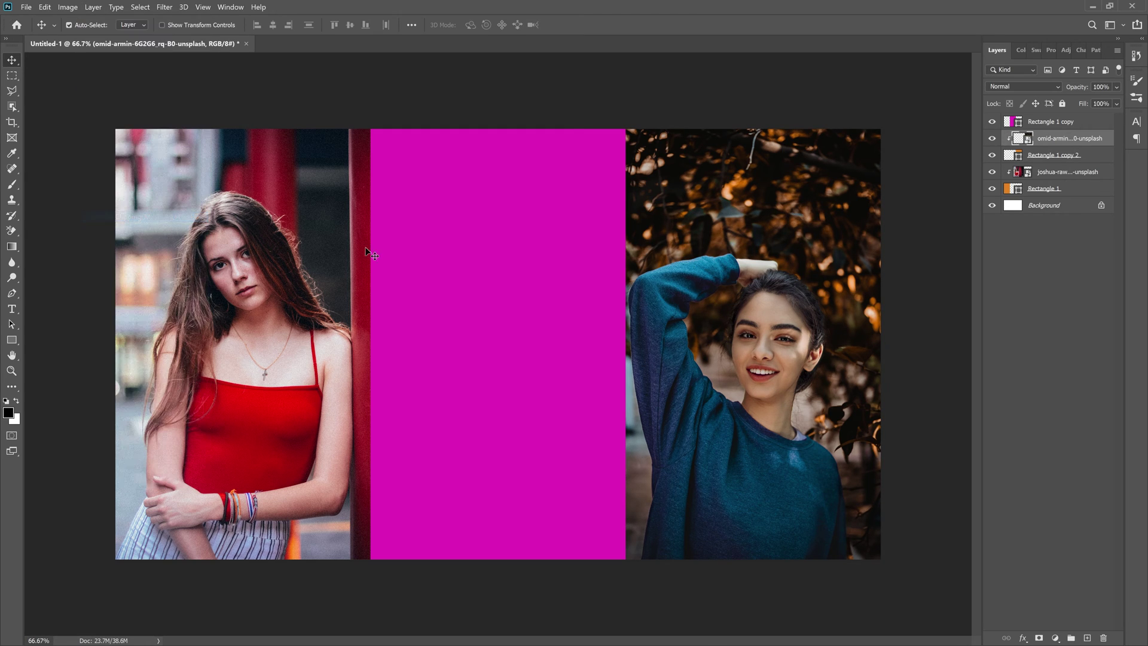
click(1062, 121)
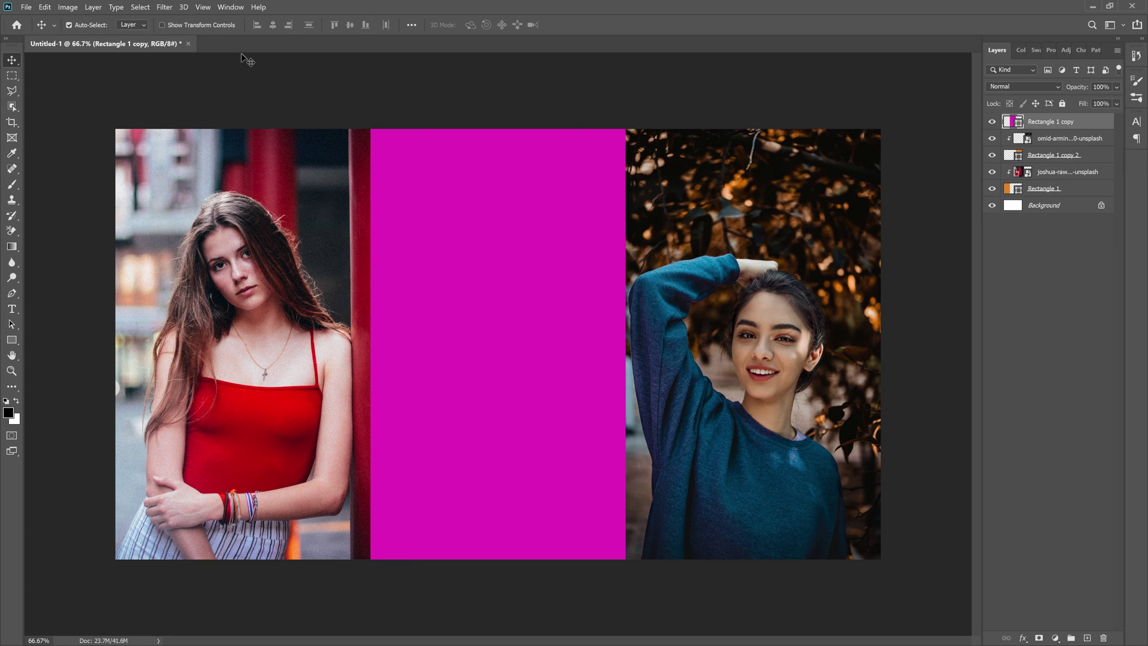
- Place the joshua hoodie portrait and enlarge it from its centre
click(27, 7)
click(60, 243)
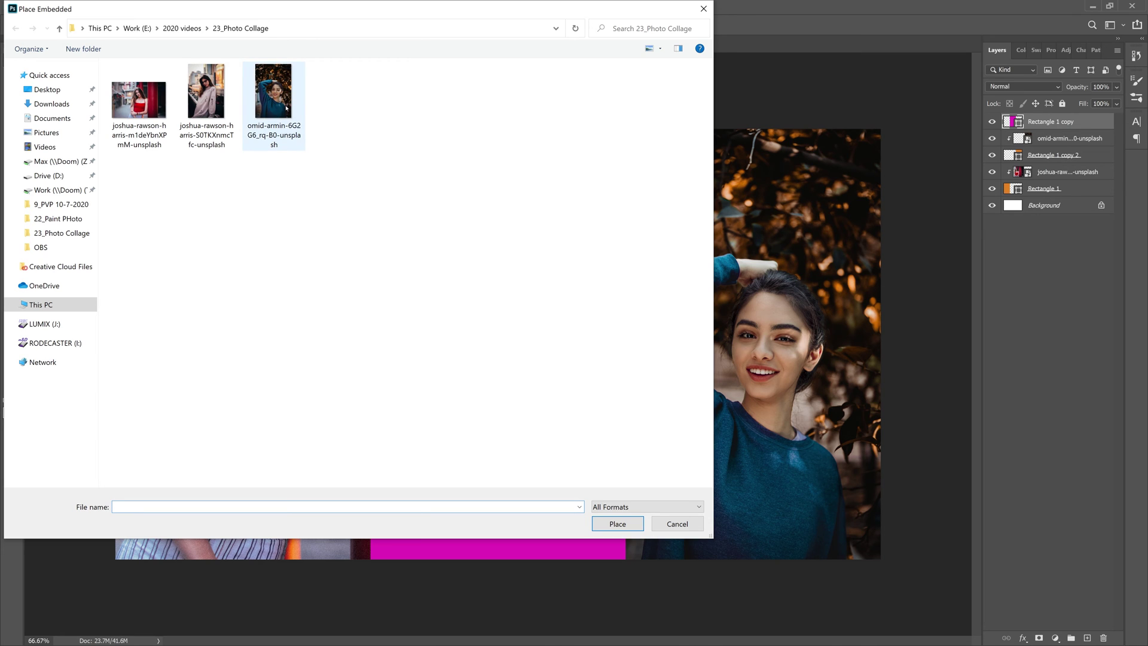
double_click(208, 102)
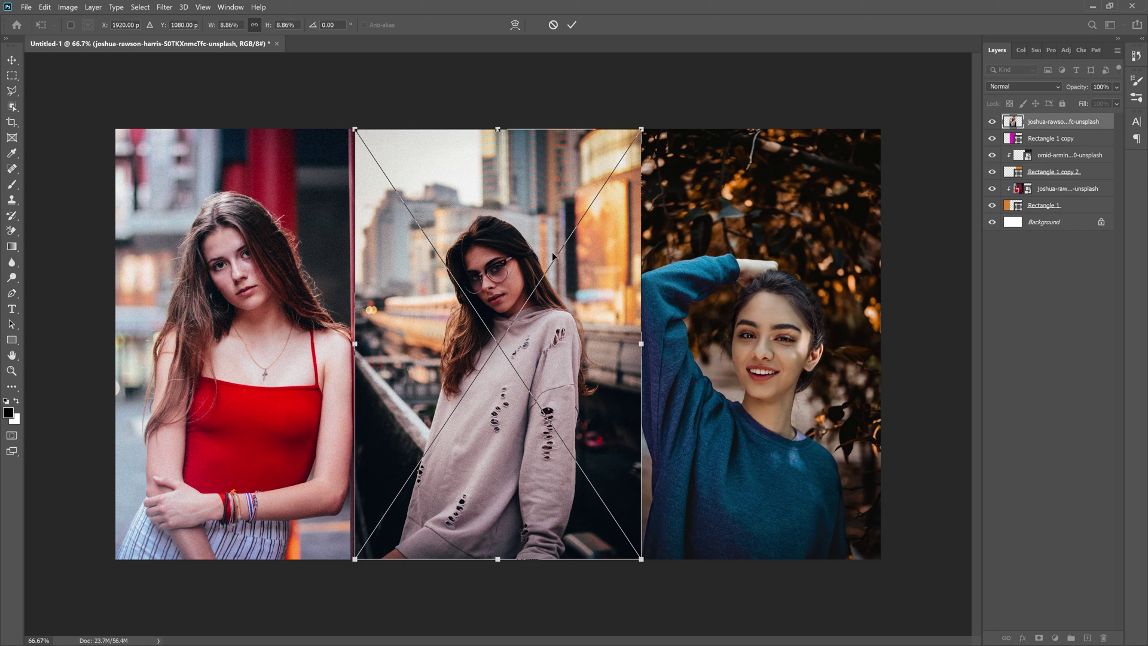
drag(551, 252, 545, 250)
drag(637, 128, 721, 71)
key(ctrl+z)
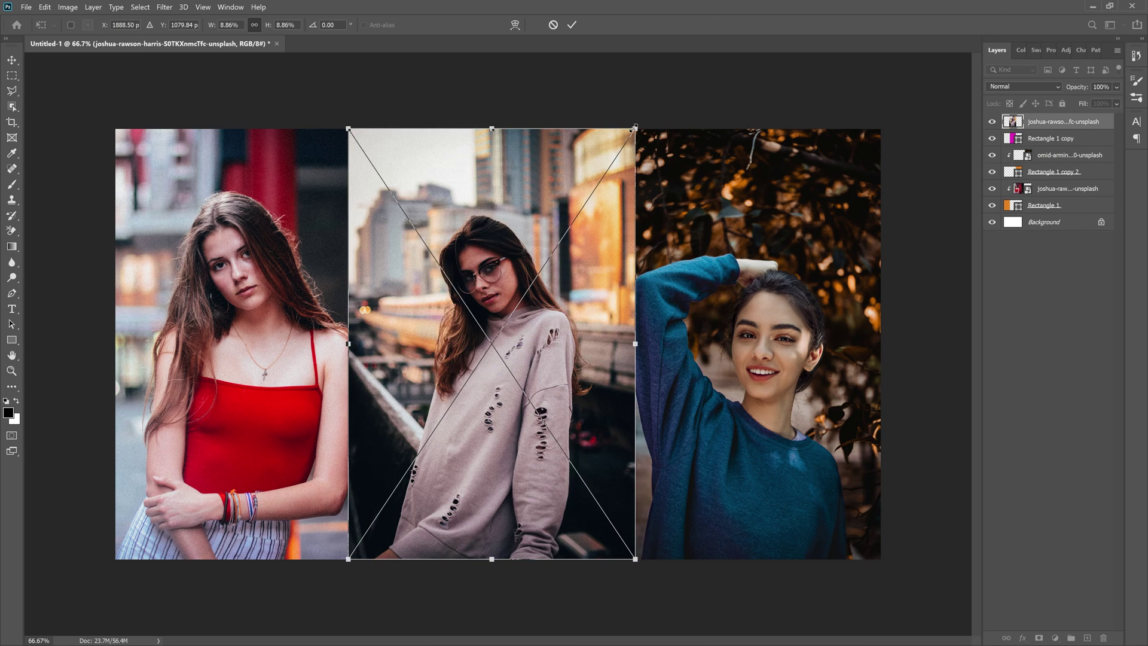
drag(635, 128, 707, 84)
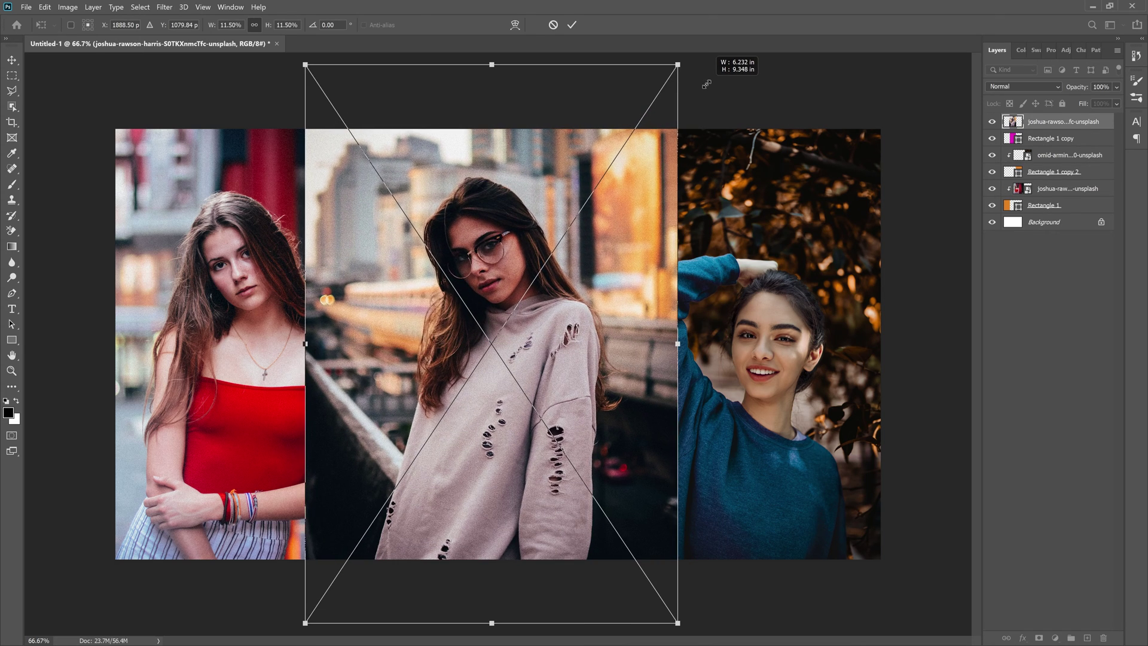
click(1043, 140)
- Clip the hoodie portrait to the magenta middle rectangle
click(1044, 123)
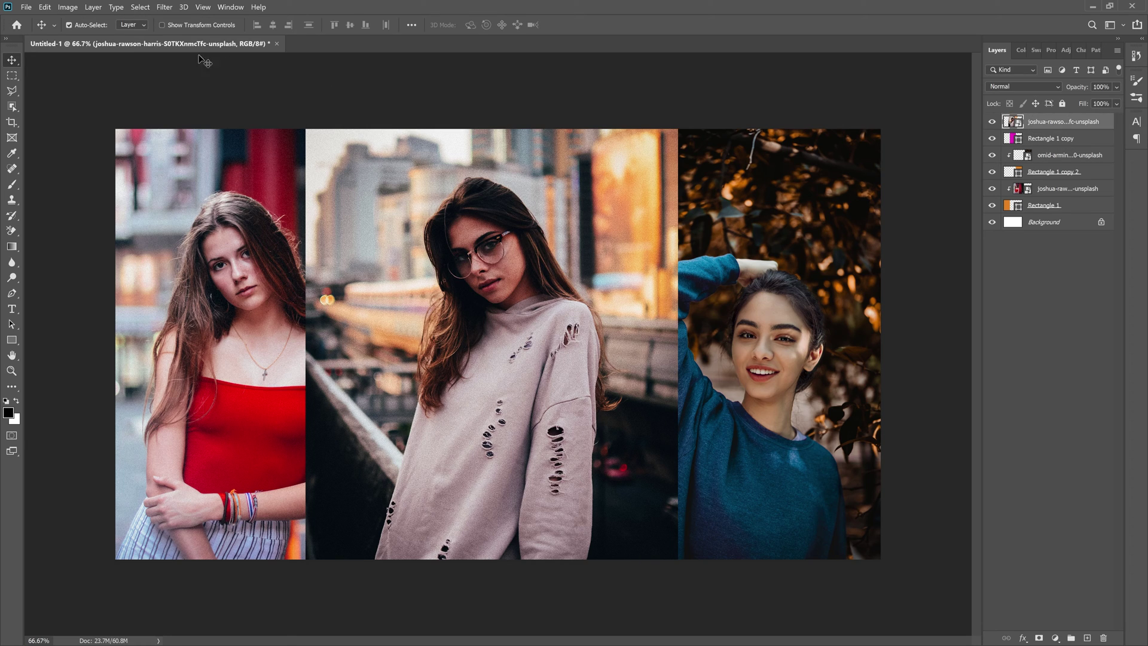
click(96, 8)
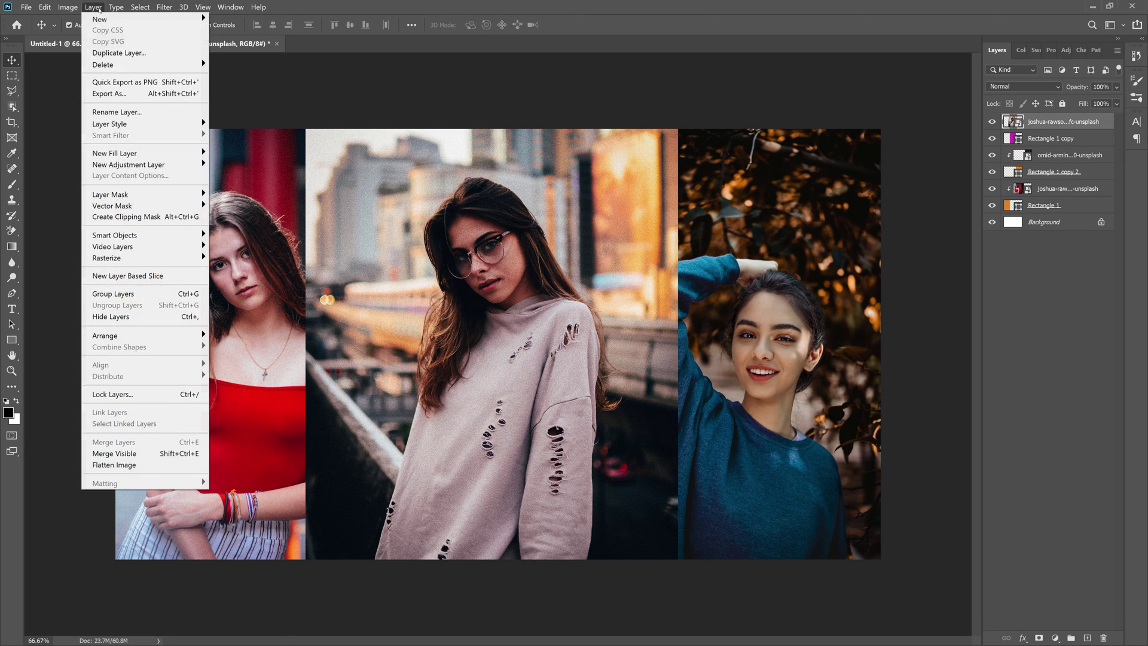
click(154, 219)
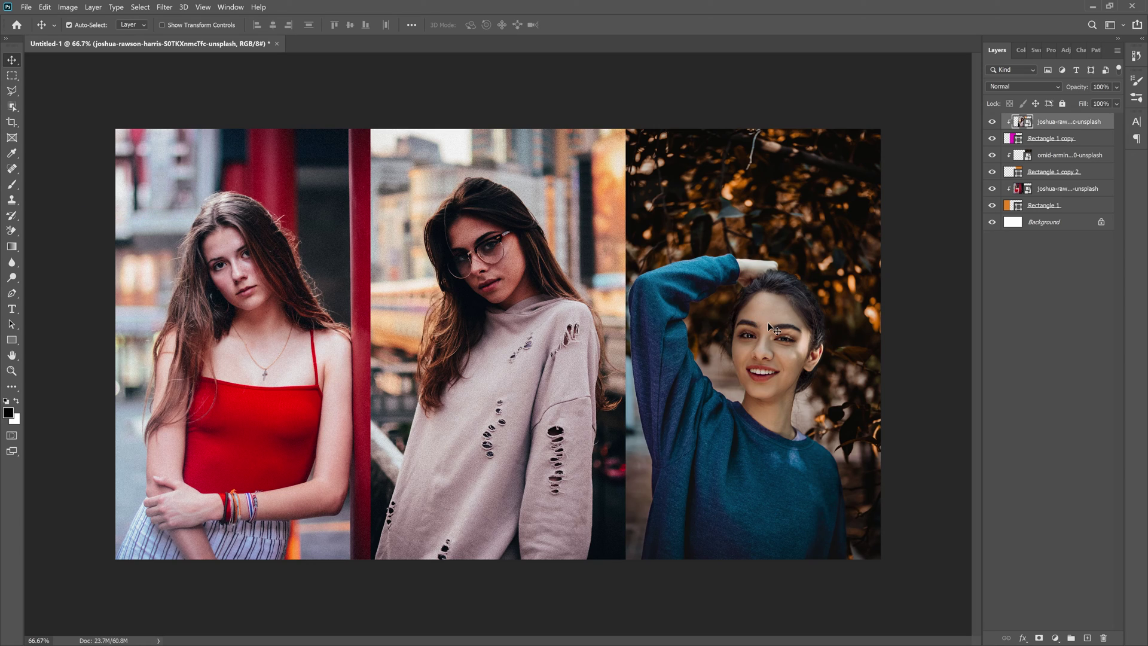
- Move the blue-sweater photo and scale it to 10.76% so it fully covers the right column
click(1050, 157)
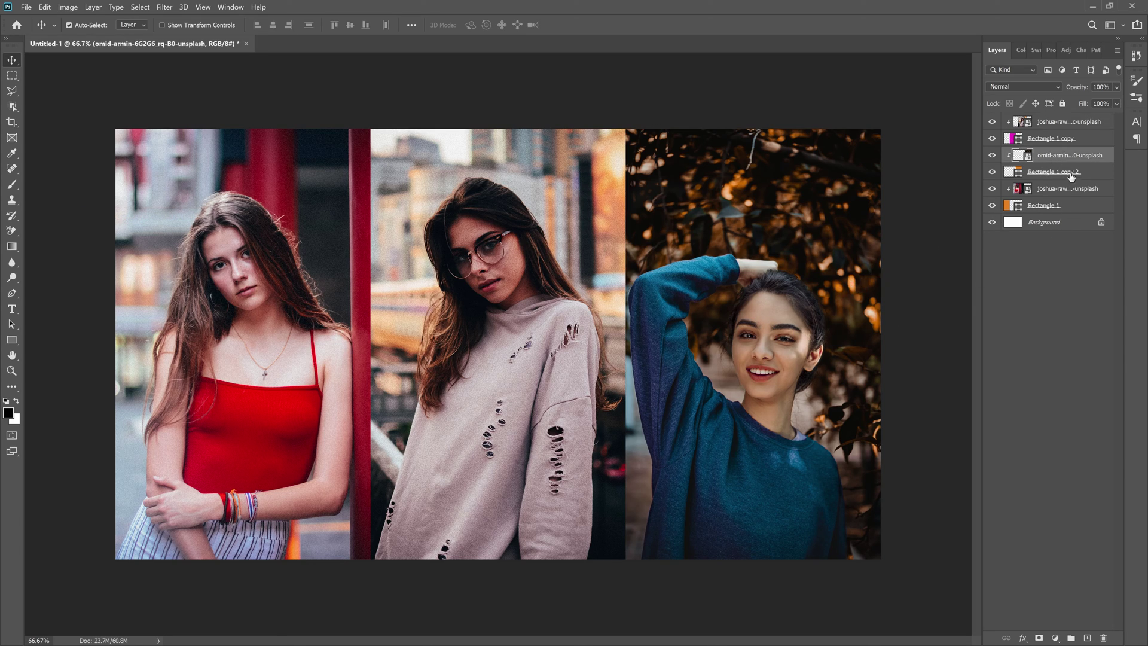
drag(783, 324, 788, 277)
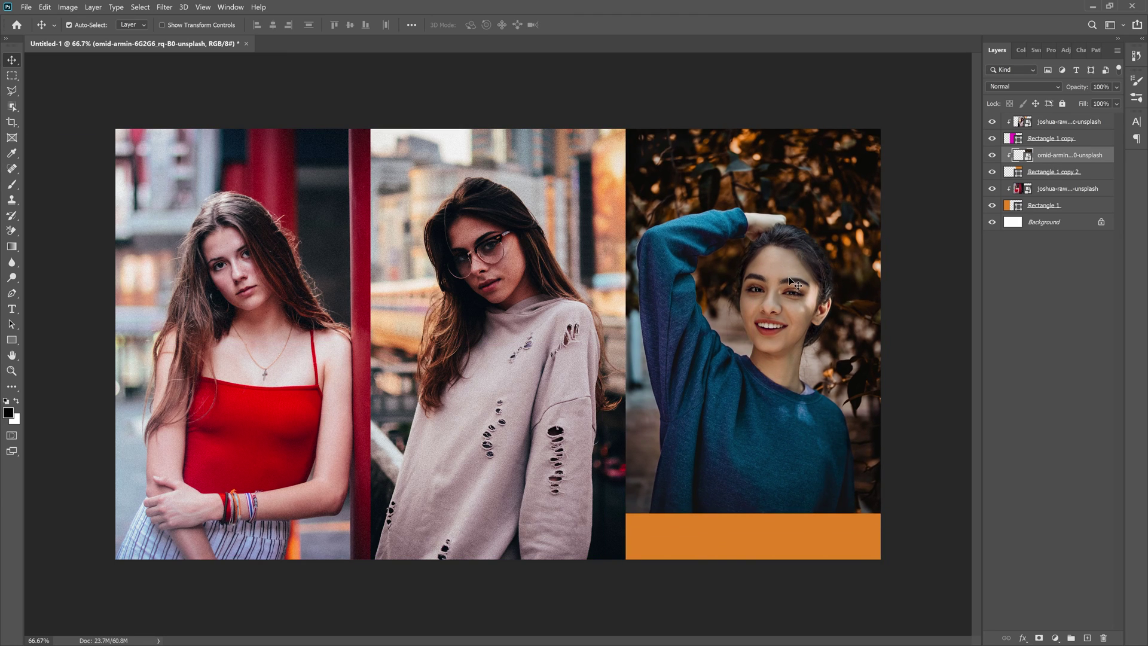
key(ctrl+t)
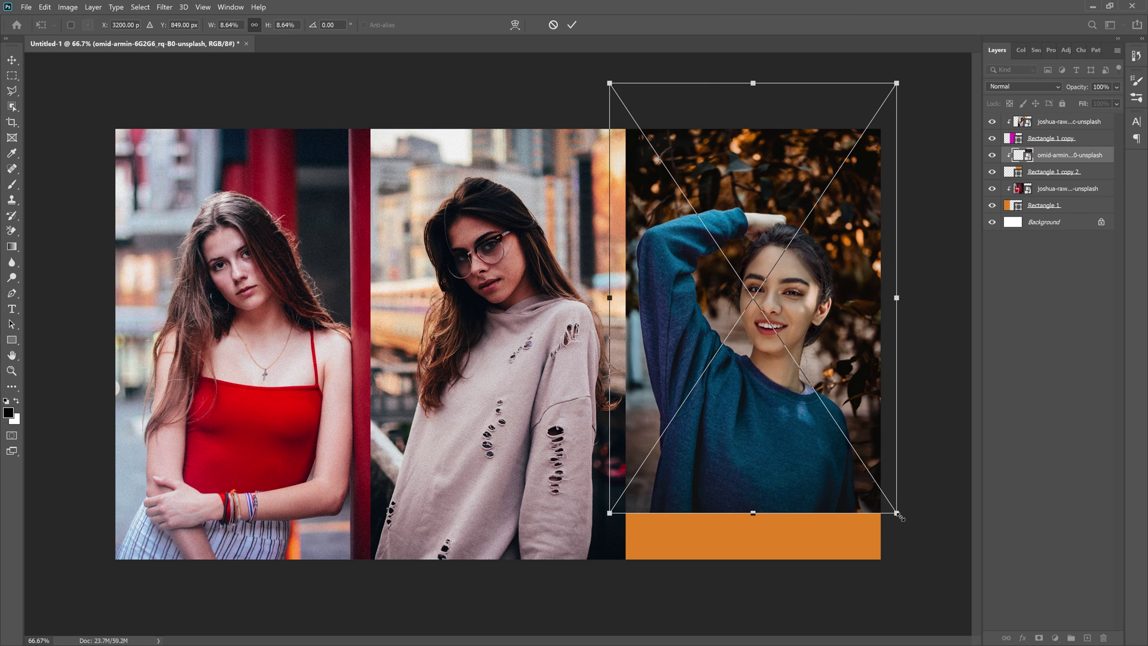
drag(900, 516, 948, 561)
drag(834, 349, 843, 343)
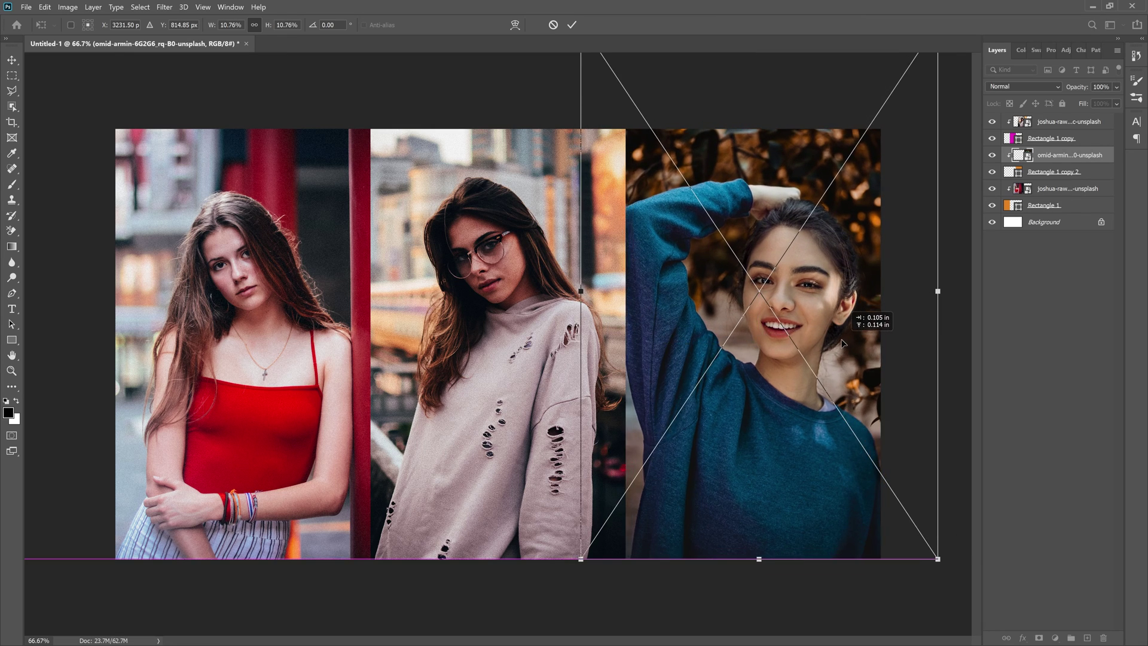
click(571, 25)
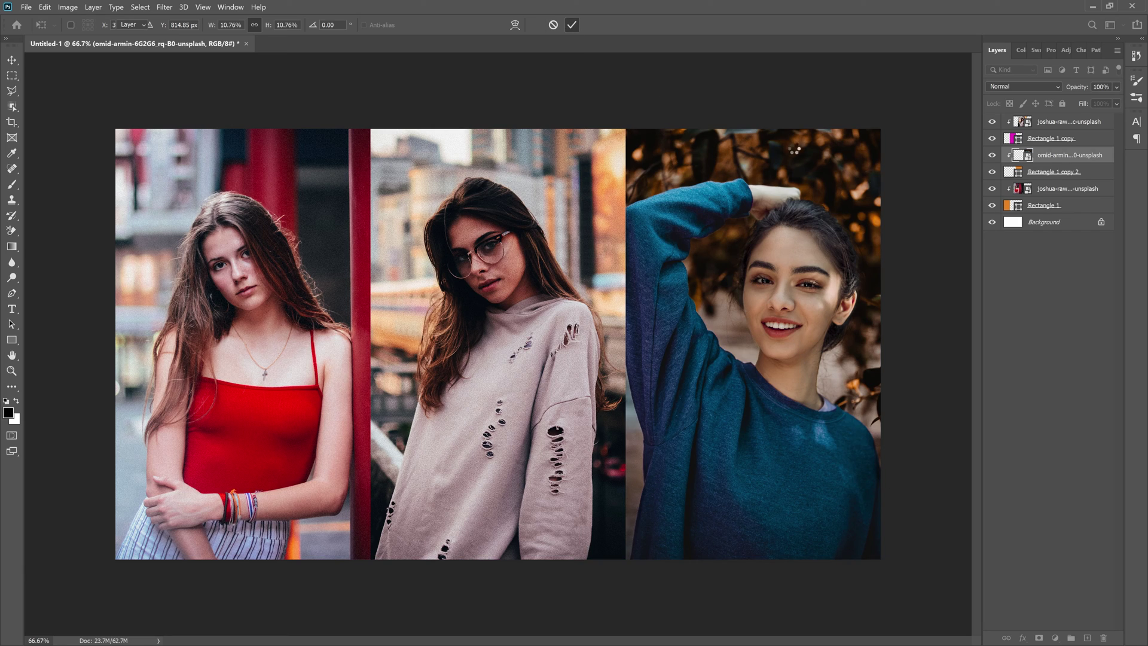
click(992, 123)
click(992, 138)
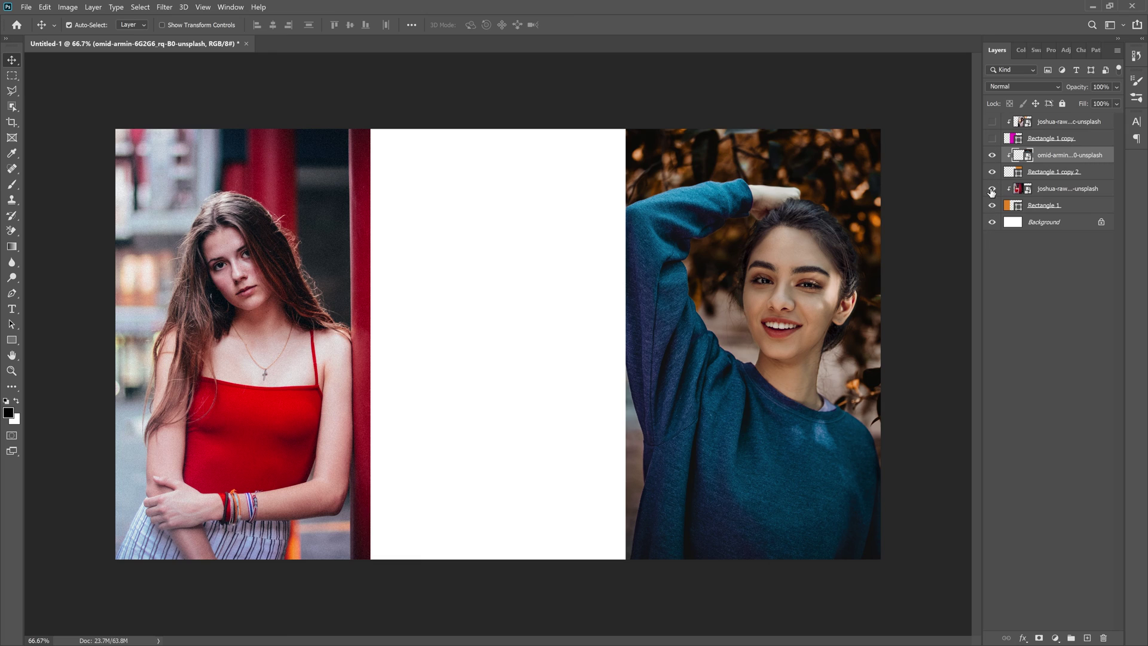
click(993, 206)
click(992, 206)
click(992, 138)
click(991, 121)
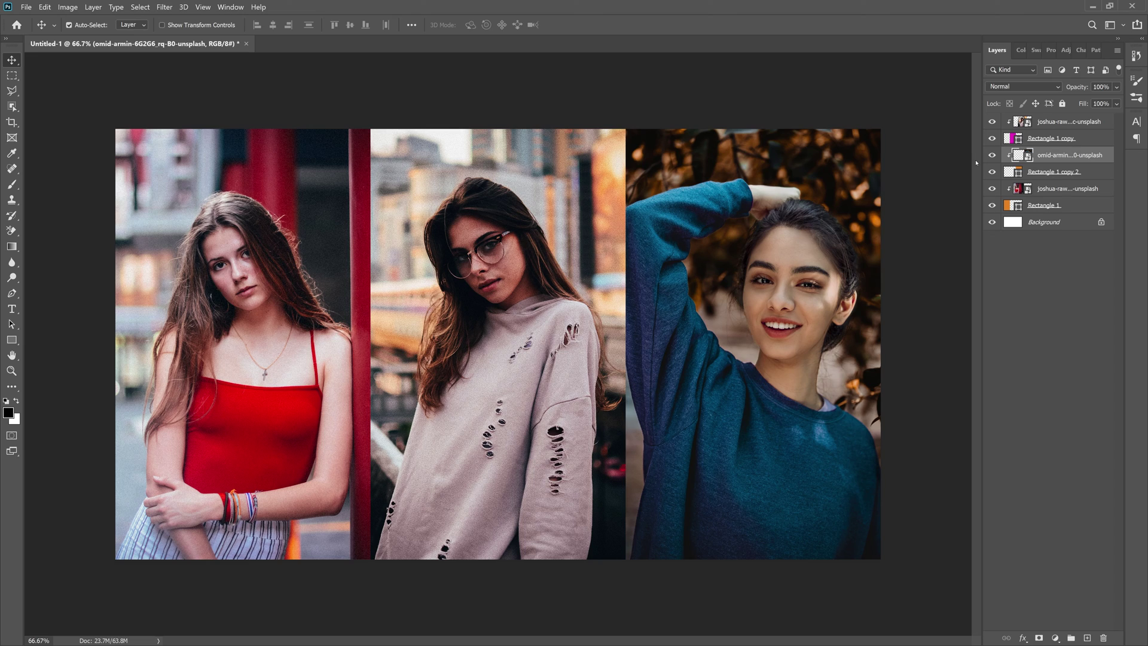